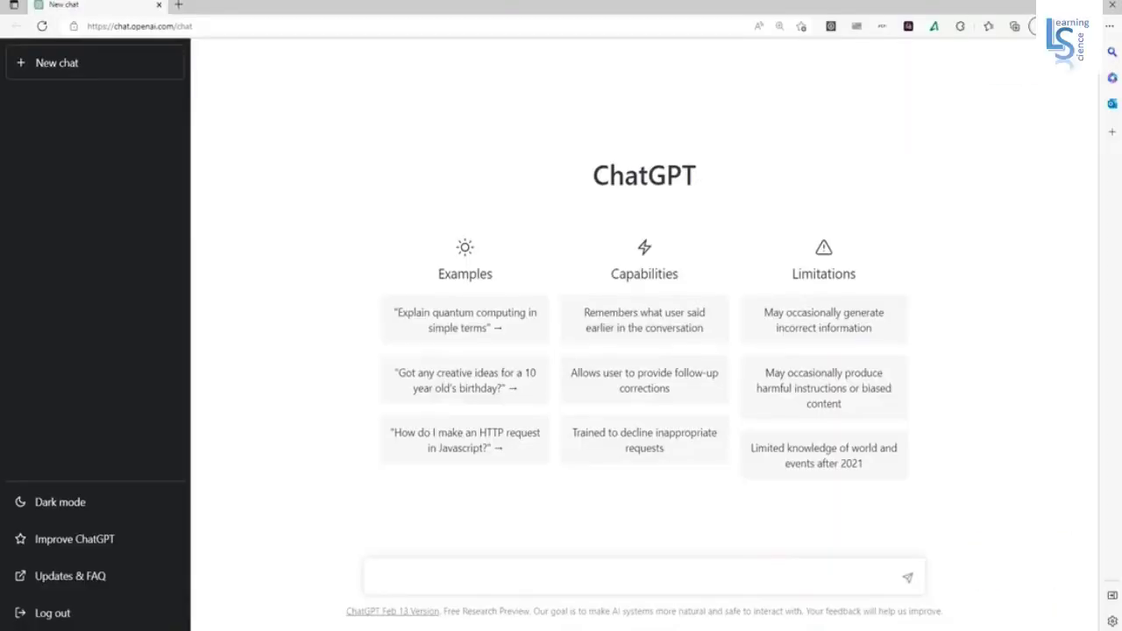
Step: Copy the prompt "I want M code in Power Query to generate date table starting from 2023 to 2025" from Notepad and submit it to ChatGPT
{"action": "key", "text": "alt+Tab"}
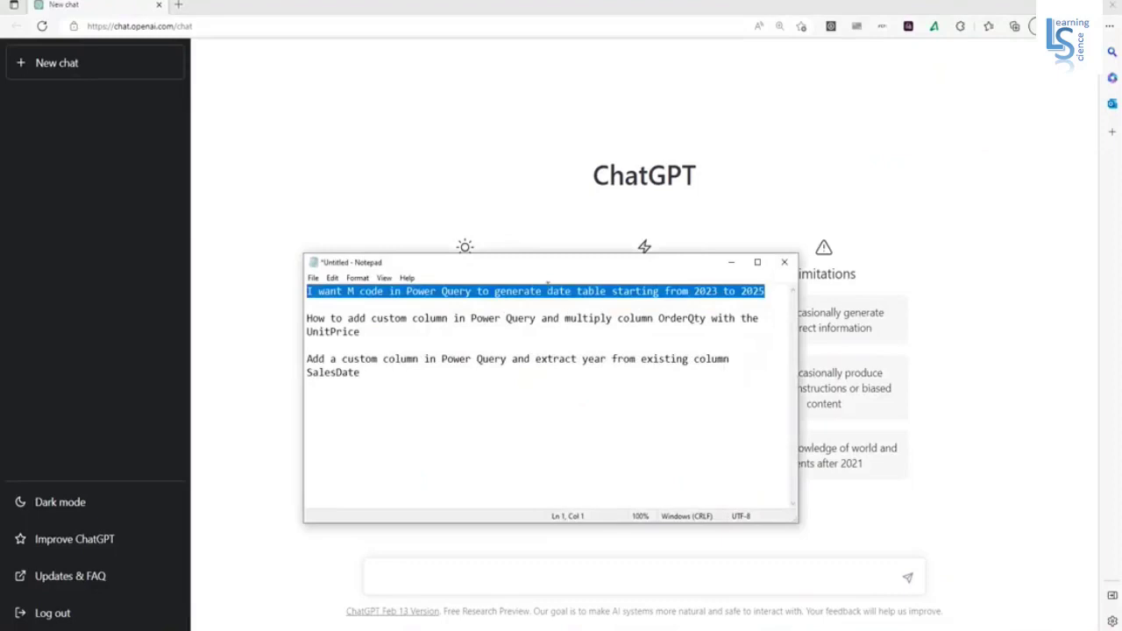
{"action": "right_click", "coordinate": [549, 292]}
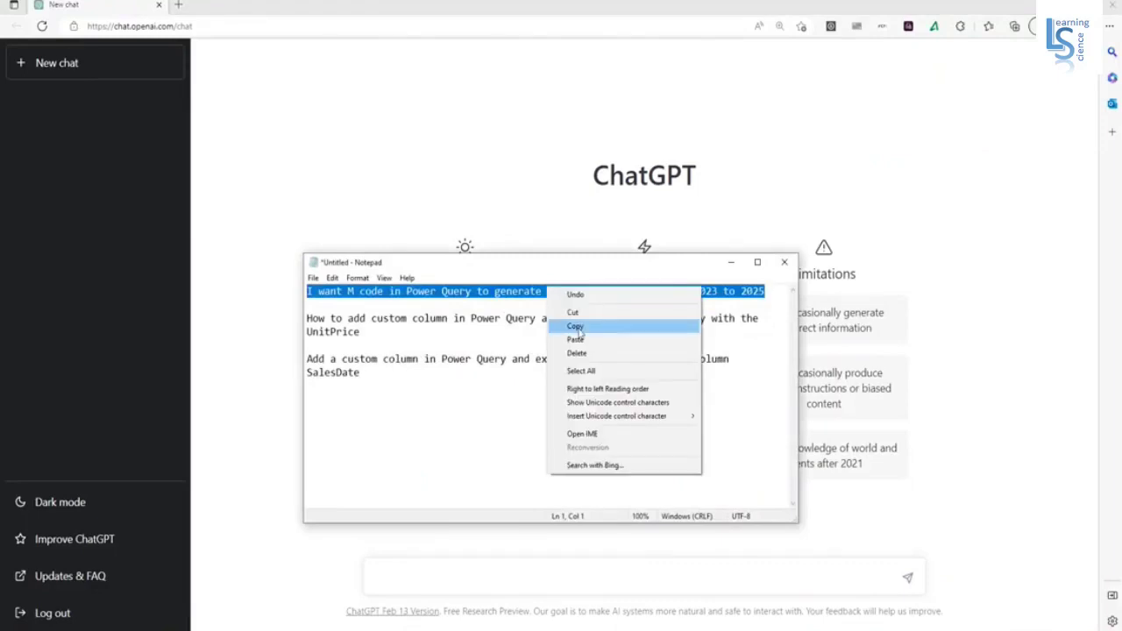
{"action": "left_click", "coordinate": [575, 327]}
{"action": "left_click", "coordinate": [730, 262]}
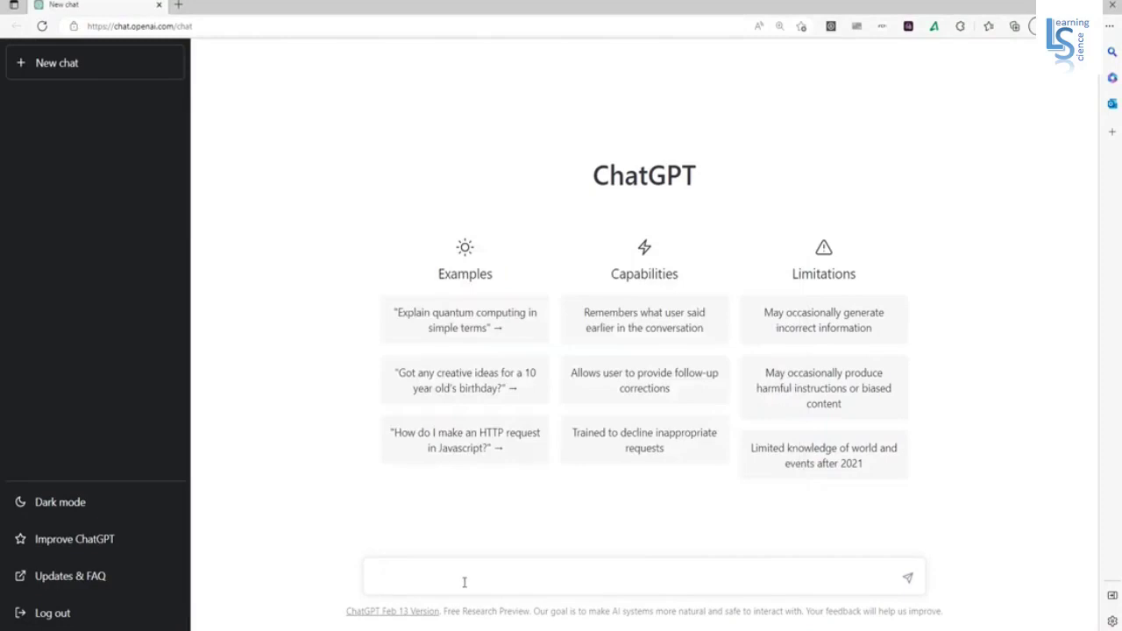
{"action": "key", "text": "ctrl+v"}
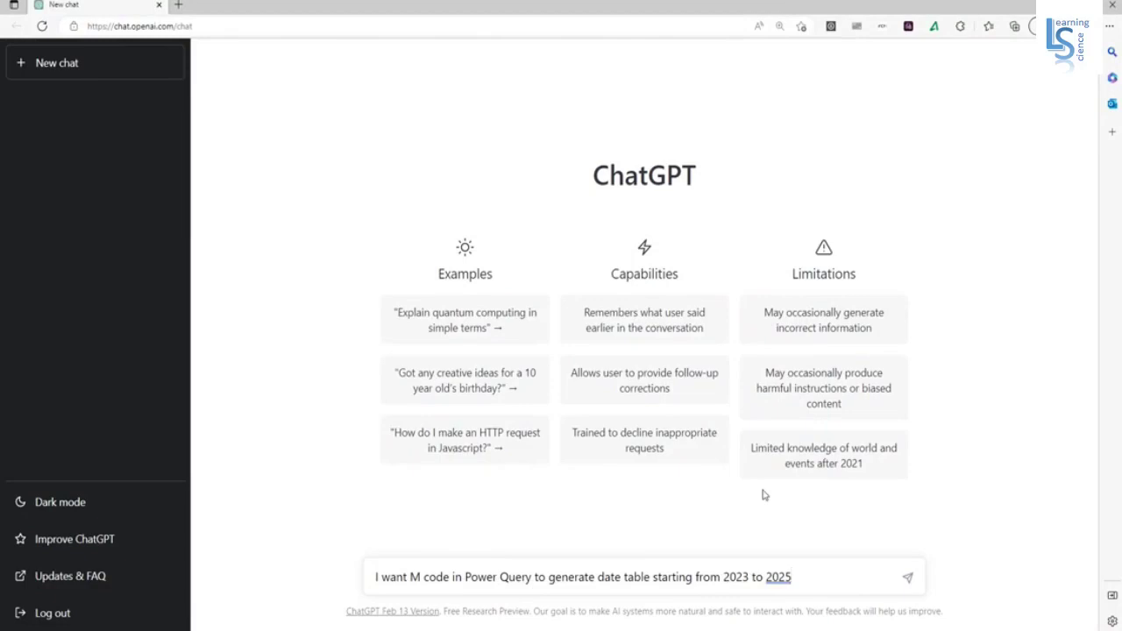
{"action": "key", "text": "Return"}
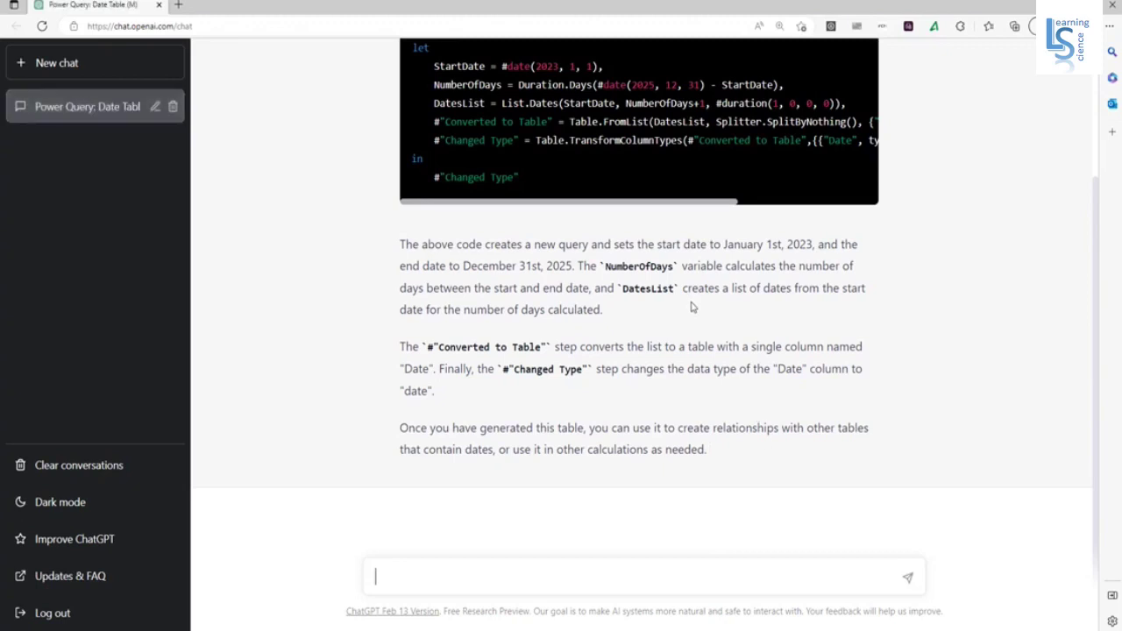
Step: Review ChatGPT's answer about the date table and copy its M code block
{"action": "scroll", "coordinate": [689, 304], "scroll_direction": "up", "scroll_amount": 2}
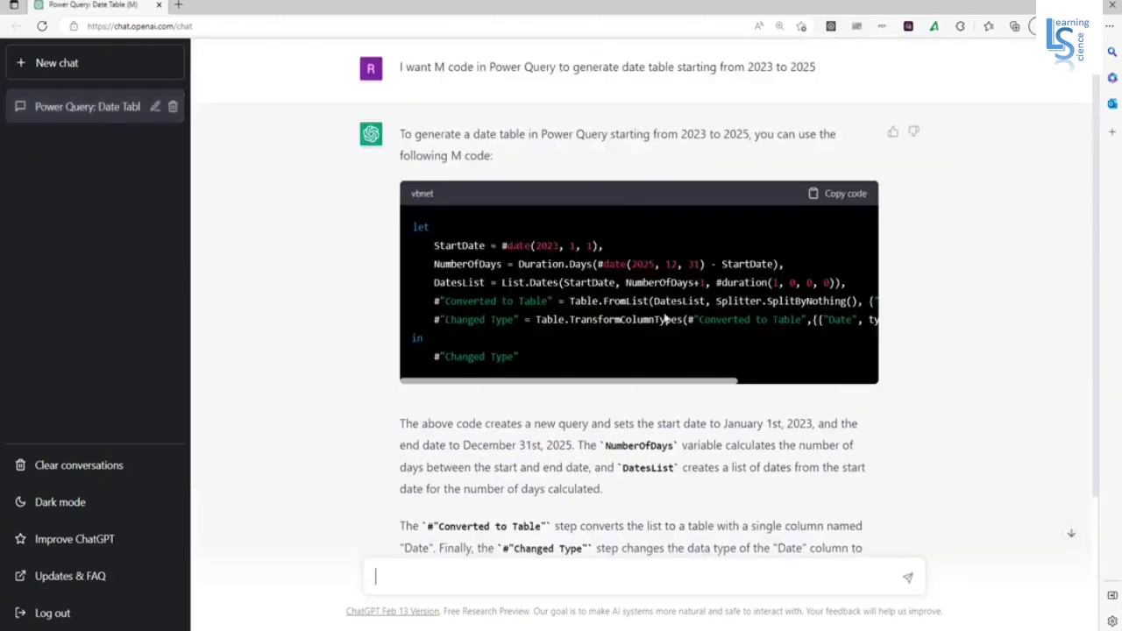
{"action": "scroll", "coordinate": [666, 319], "scroll_direction": "down", "scroll_amount": 2}
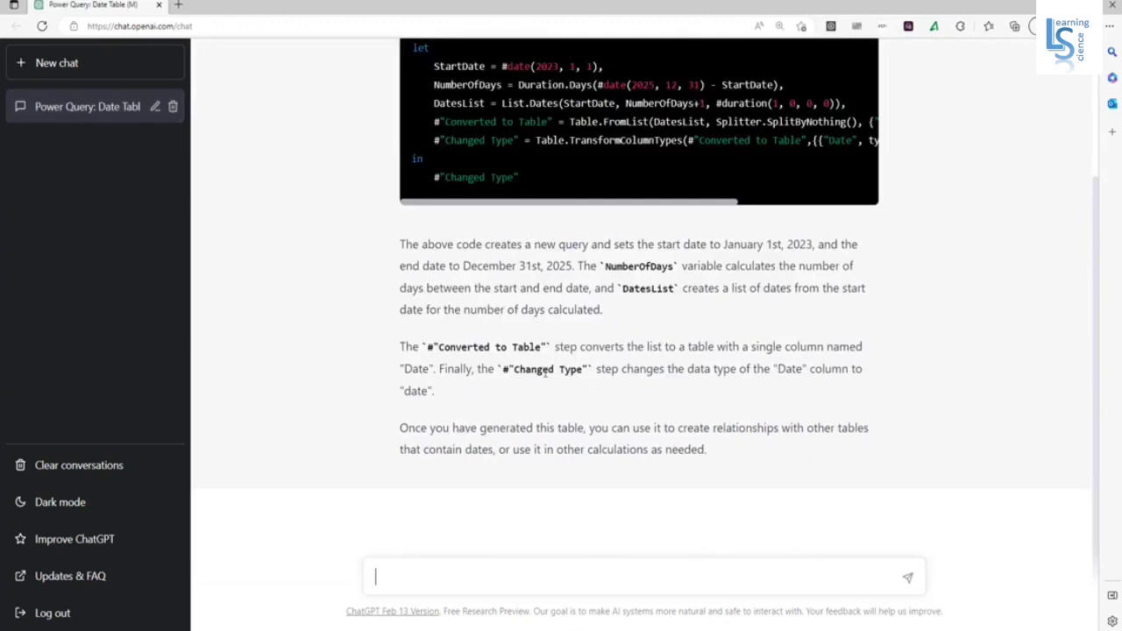
{"action": "scroll", "coordinate": [546, 373], "scroll_direction": "up", "scroll_amount": 2}
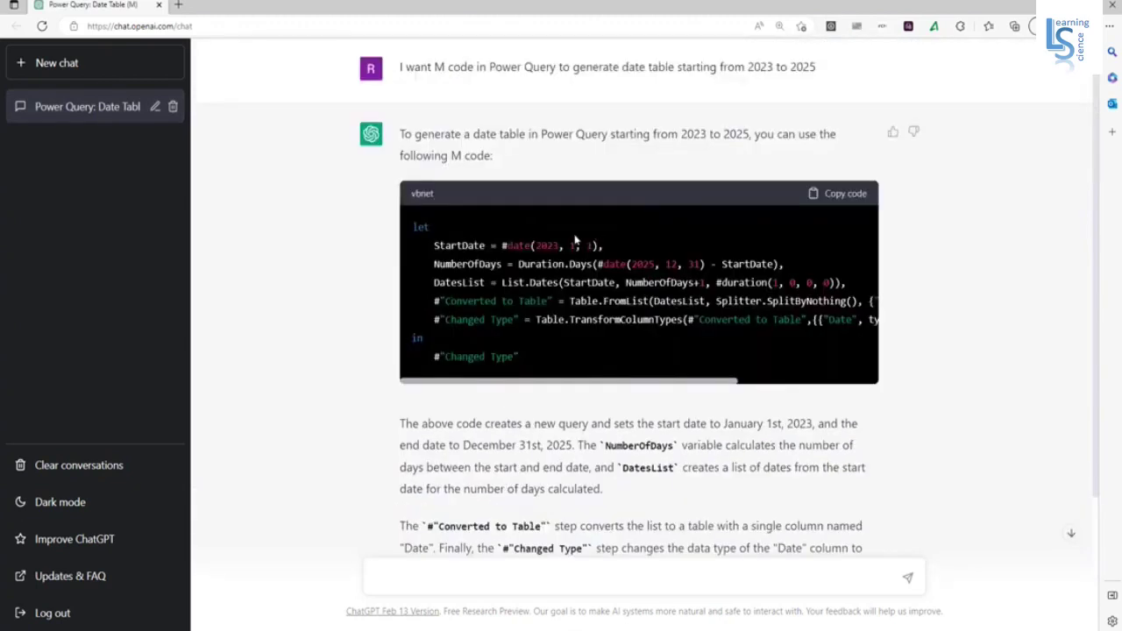
{"action": "left_click", "coordinate": [843, 195]}
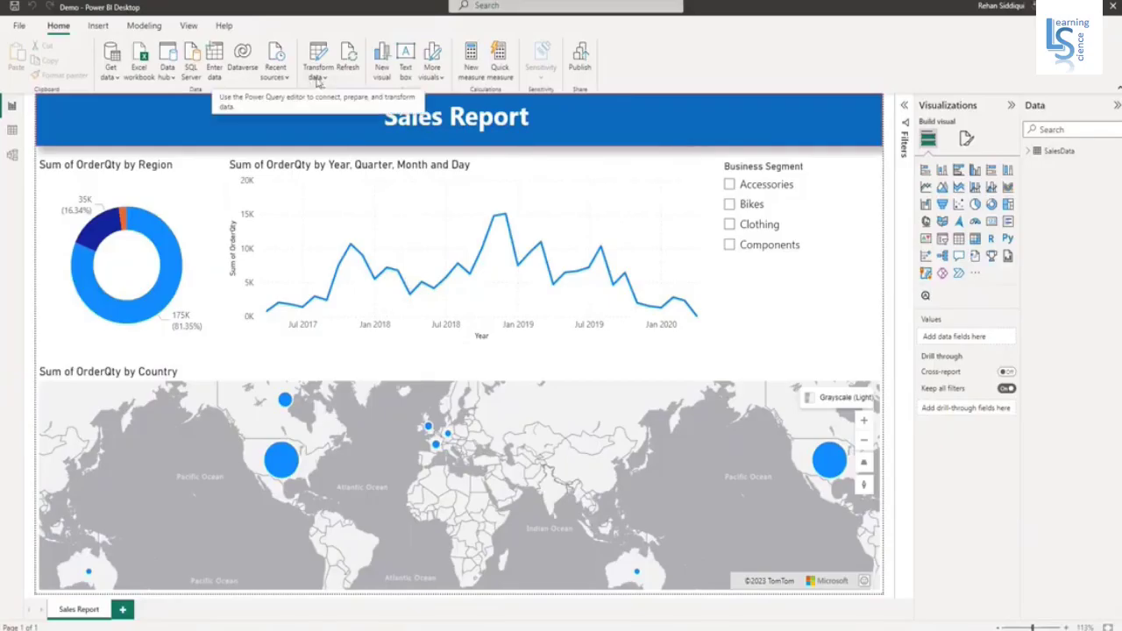
Step: Switch to Power BI Desktop, open the Power Query Editor and create a new blank query
{"action": "left_click", "coordinate": [319, 78]}
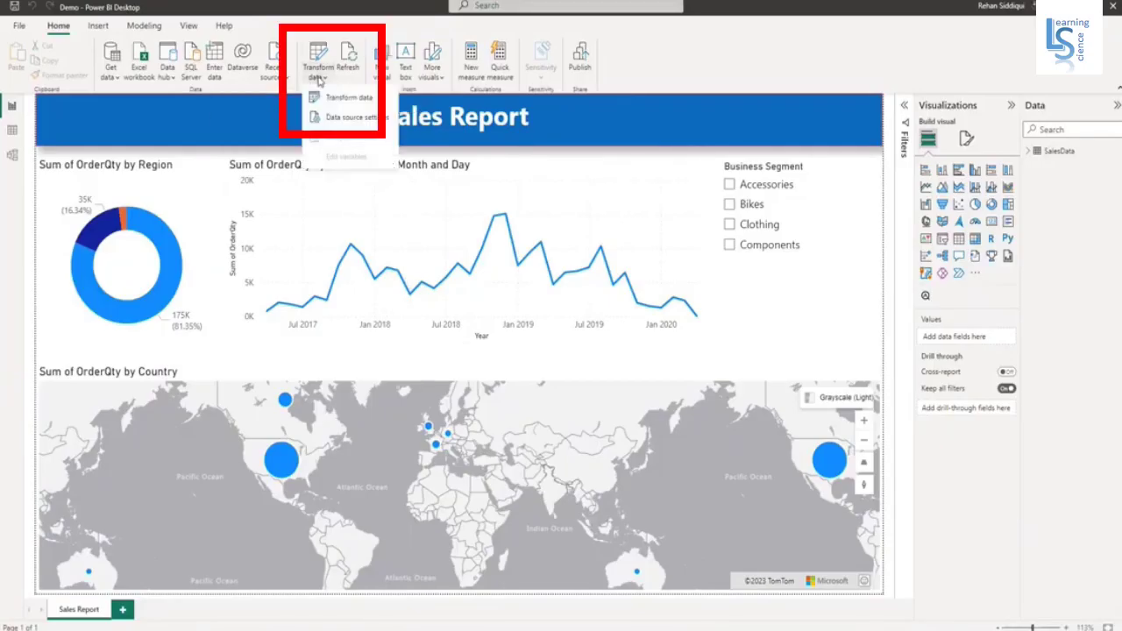
{"action": "left_click", "coordinate": [349, 97]}
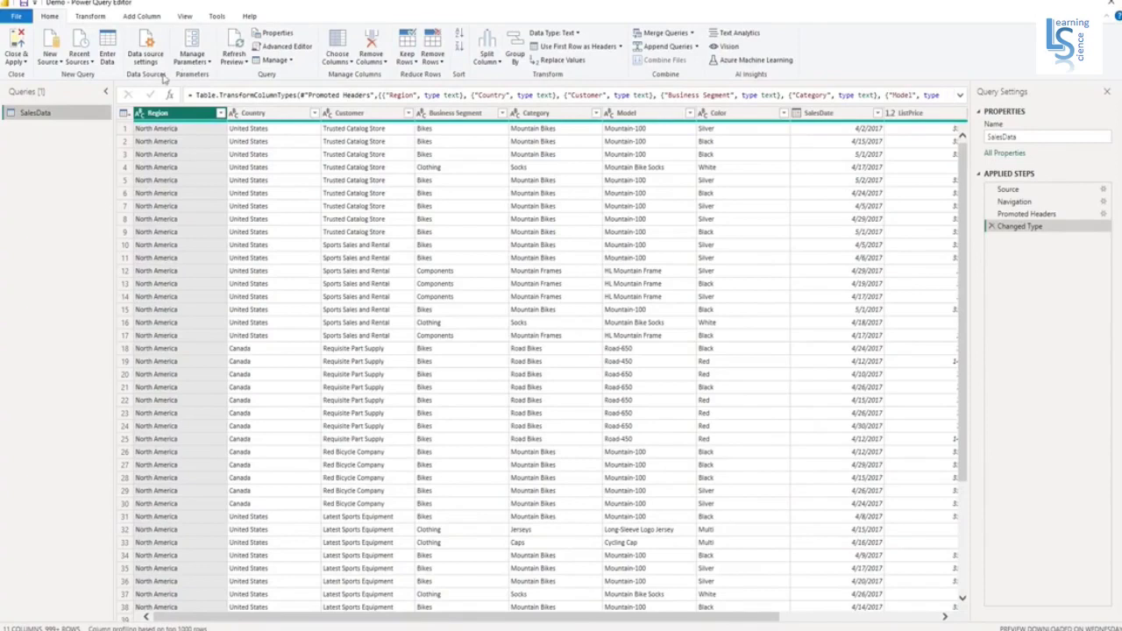
{"action": "left_click", "coordinate": [55, 63]}
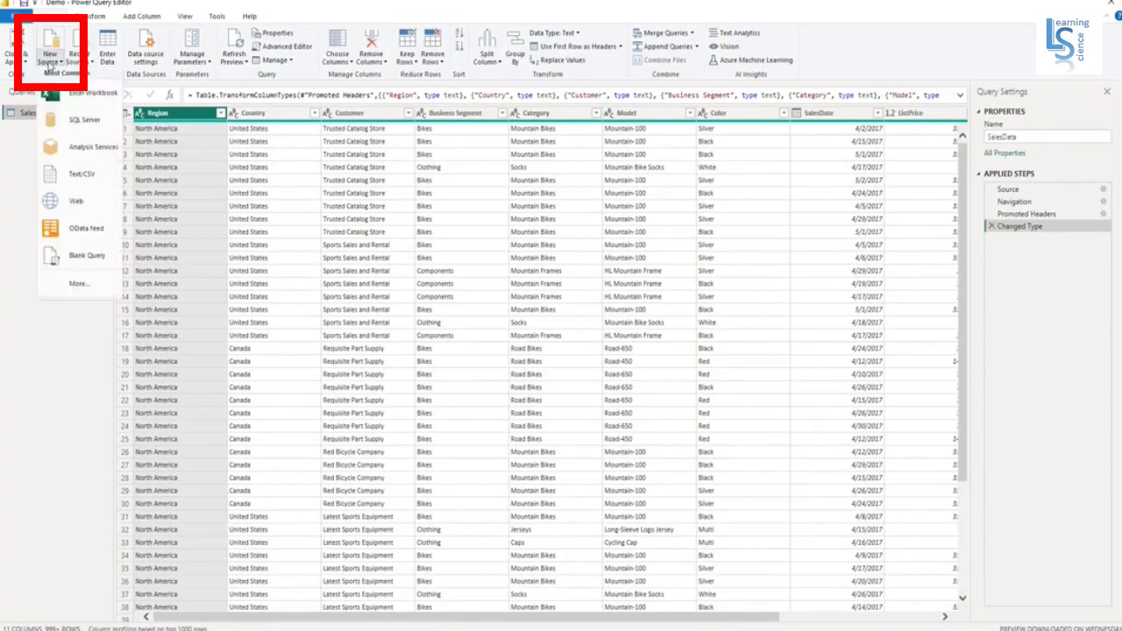
{"action": "left_click", "coordinate": [88, 256]}
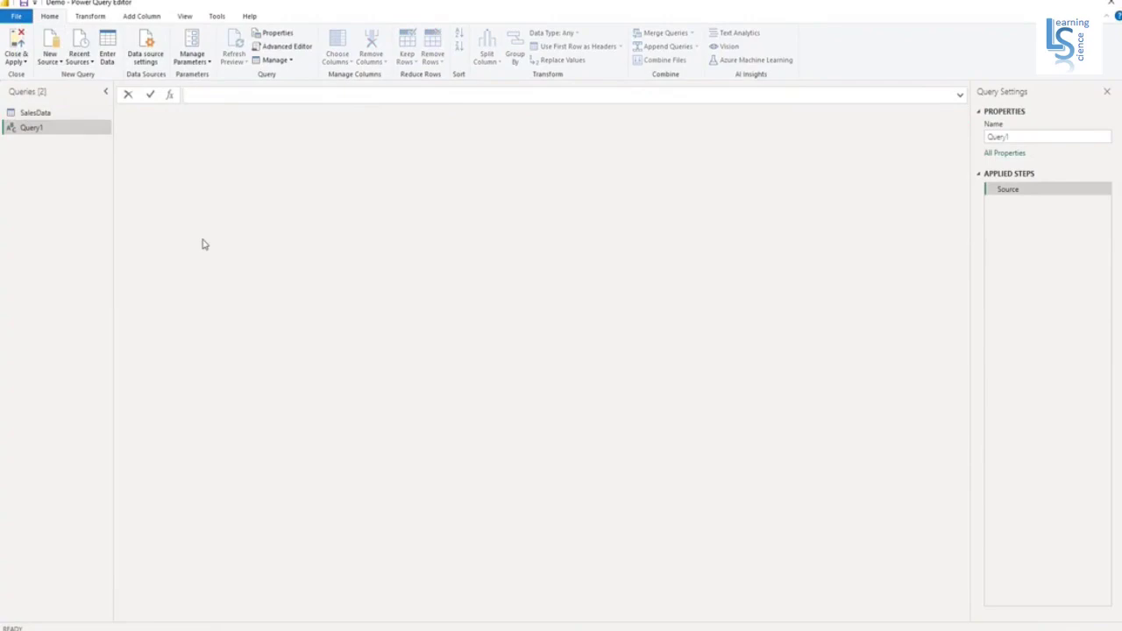
Step: Replace the blank query's entire code in the Advanced Editor with the copied date table M code and apply it
{"action": "key", "text": "ctrl+shift+equal"}
{"action": "key", "text": "ctrl+shift+equal"}
{"action": "key", "text": "ctrl+shift+equal"}
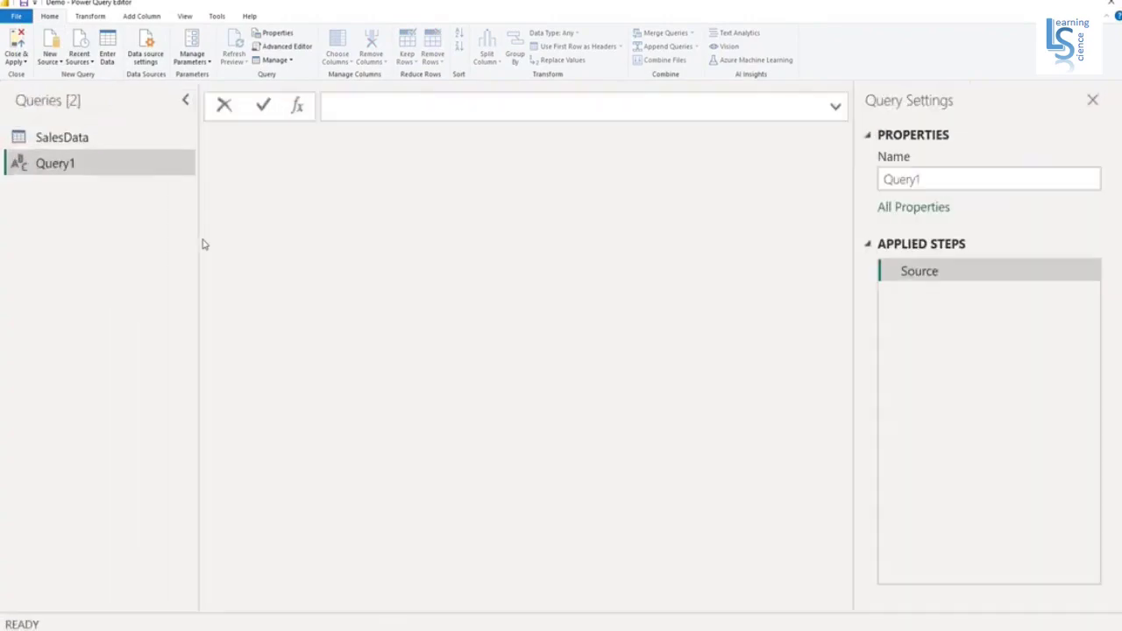
{"action": "left_click", "coordinate": [289, 48]}
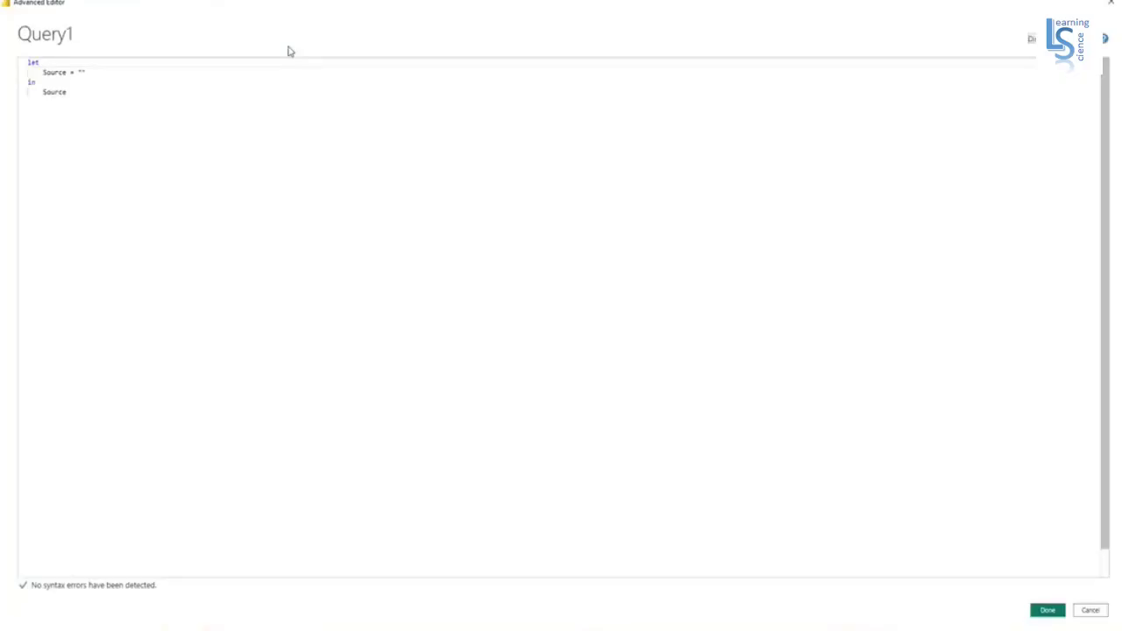
{"action": "left_click", "coordinate": [253, 165]}
{"action": "key", "text": "ctrl+shift+equal"}
{"action": "key", "text": "ctrl+shift+equal"}
{"action": "key", "text": "ctrl+shift+equal"}
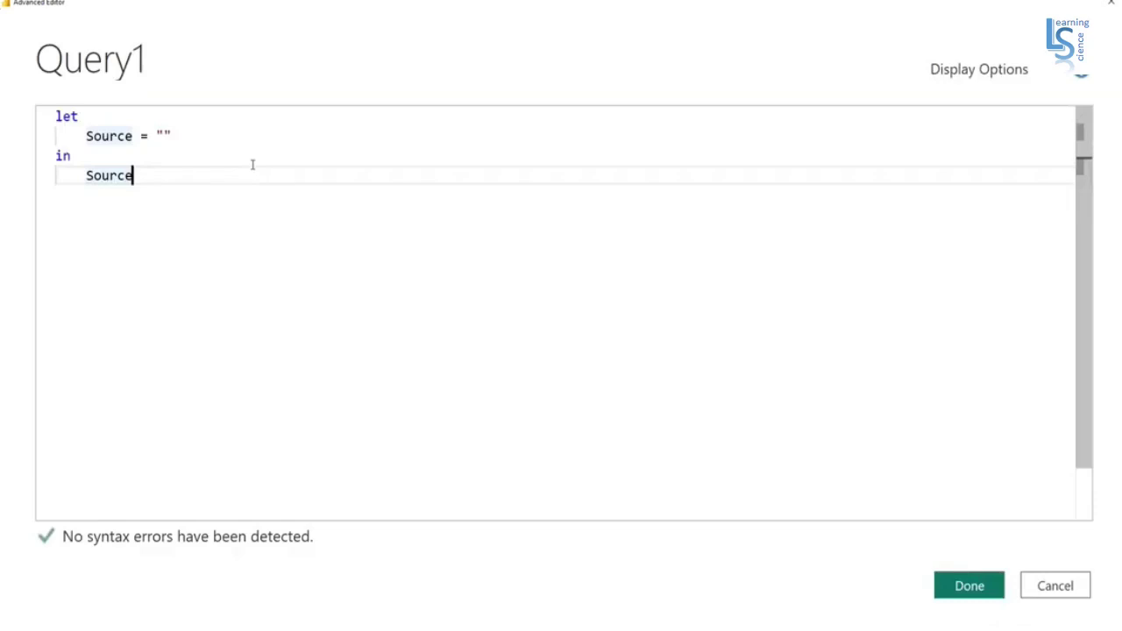
{"action": "key", "text": "ctrl+a"}
{"action": "key", "text": "Delete"}
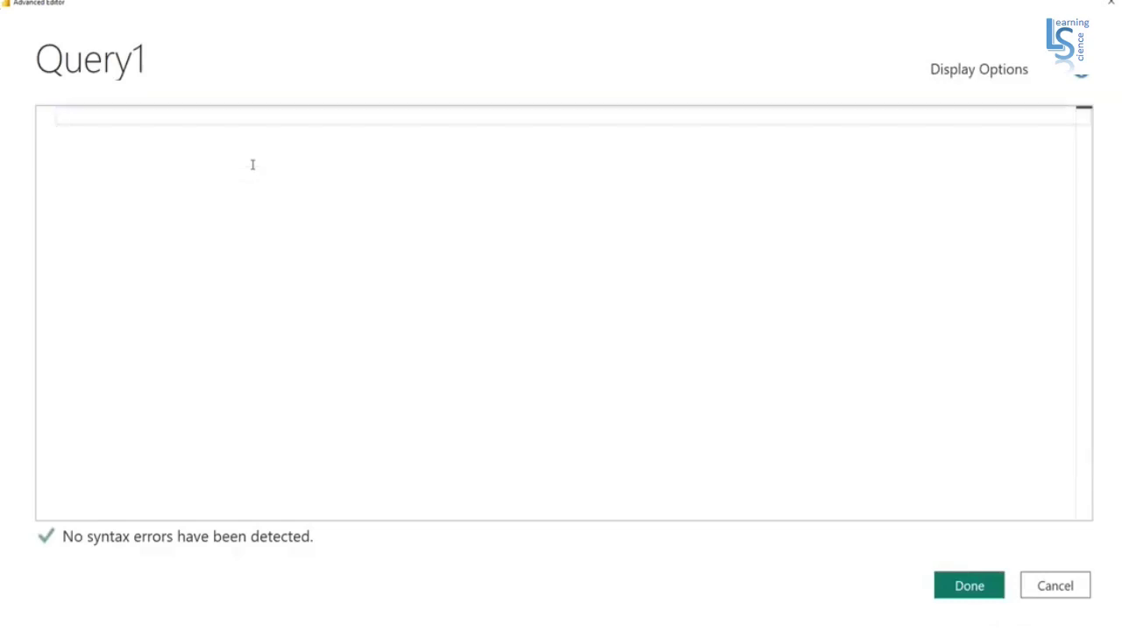
{"action": "key", "text": "ctrl+v"}
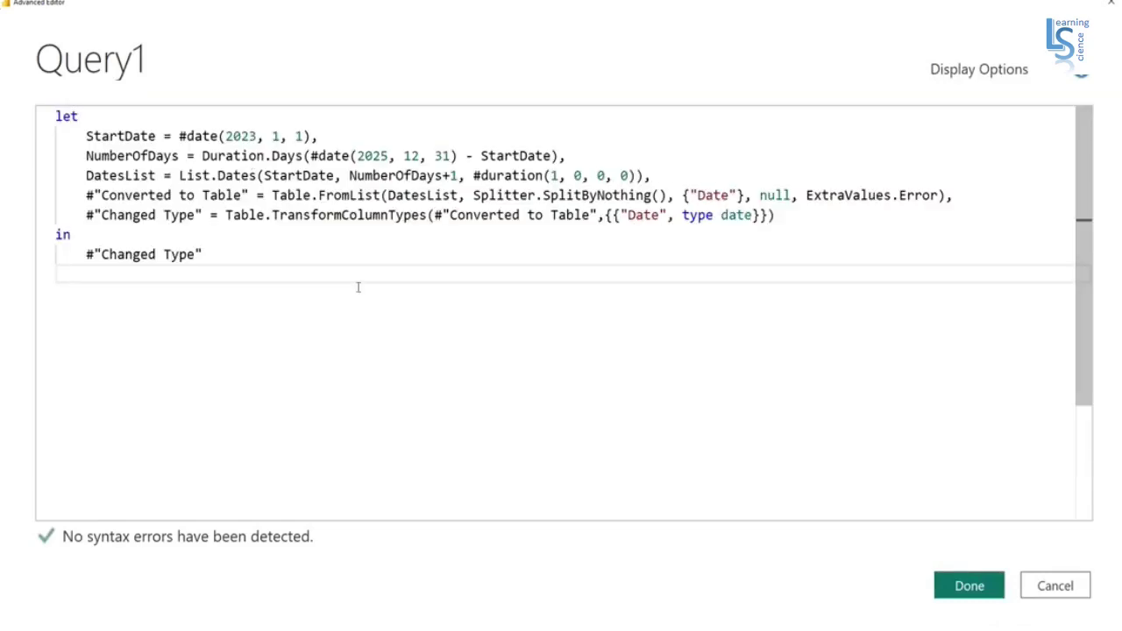
{"action": "left_click", "coordinate": [957, 590]}
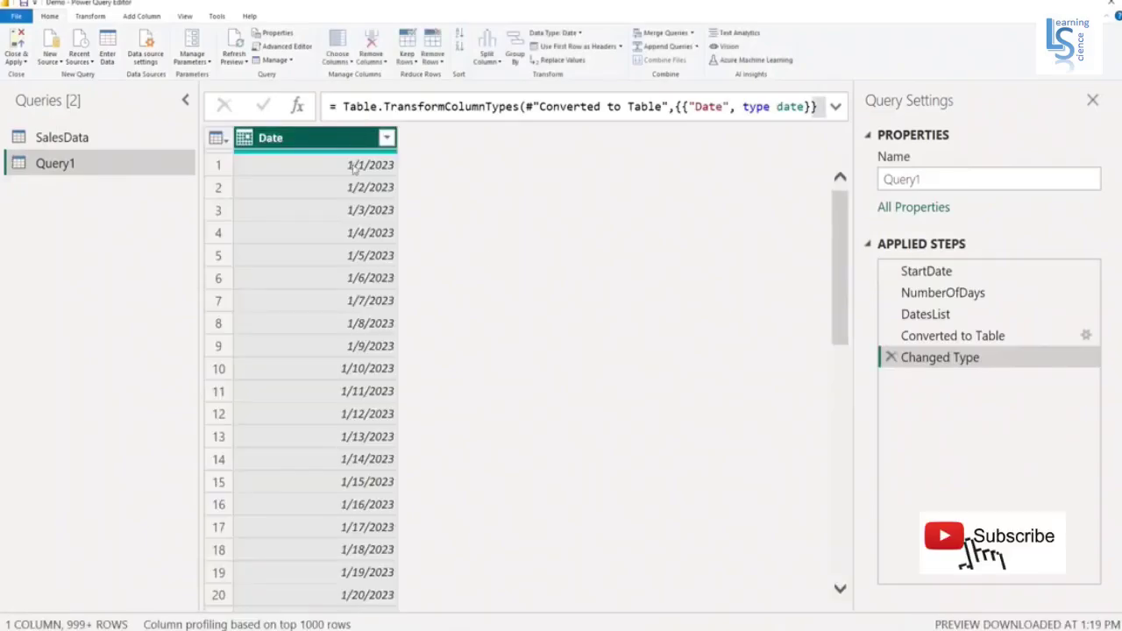
Step: Check the dates in the new table and display the UnitPrice and OrderQty columns of the SalesData query
{"action": "scroll", "coordinate": [353, 235], "scroll_direction": "down", "scroll_amount": 5}
{"action": "scroll", "coordinate": [354, 235], "scroll_direction": "up", "scroll_amount": 5}
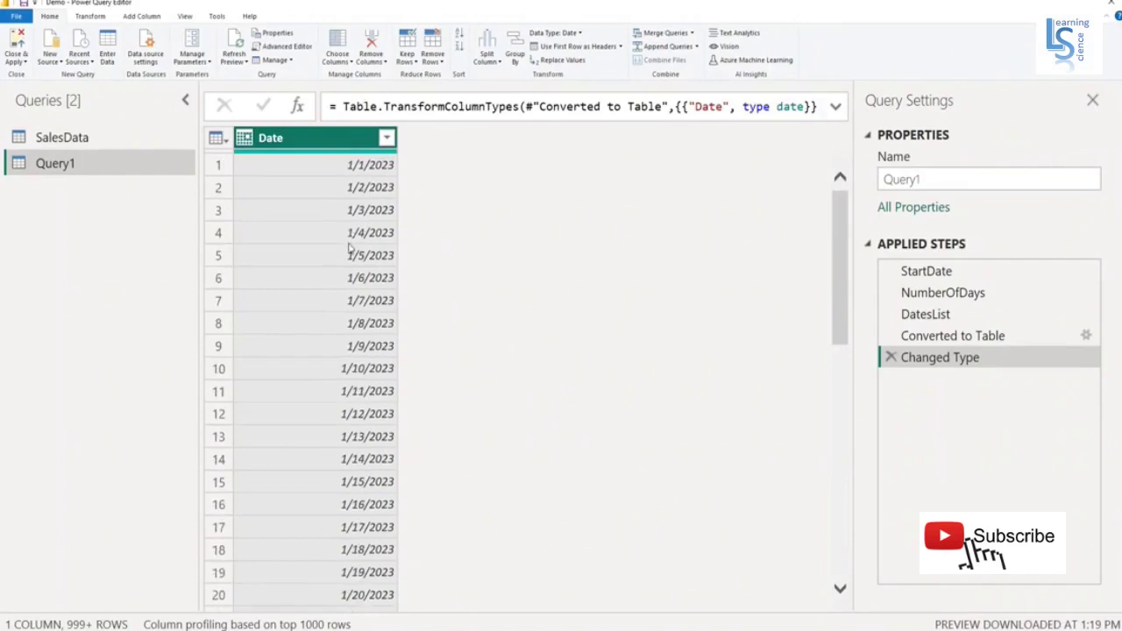
{"action": "left_click", "coordinate": [74, 143]}
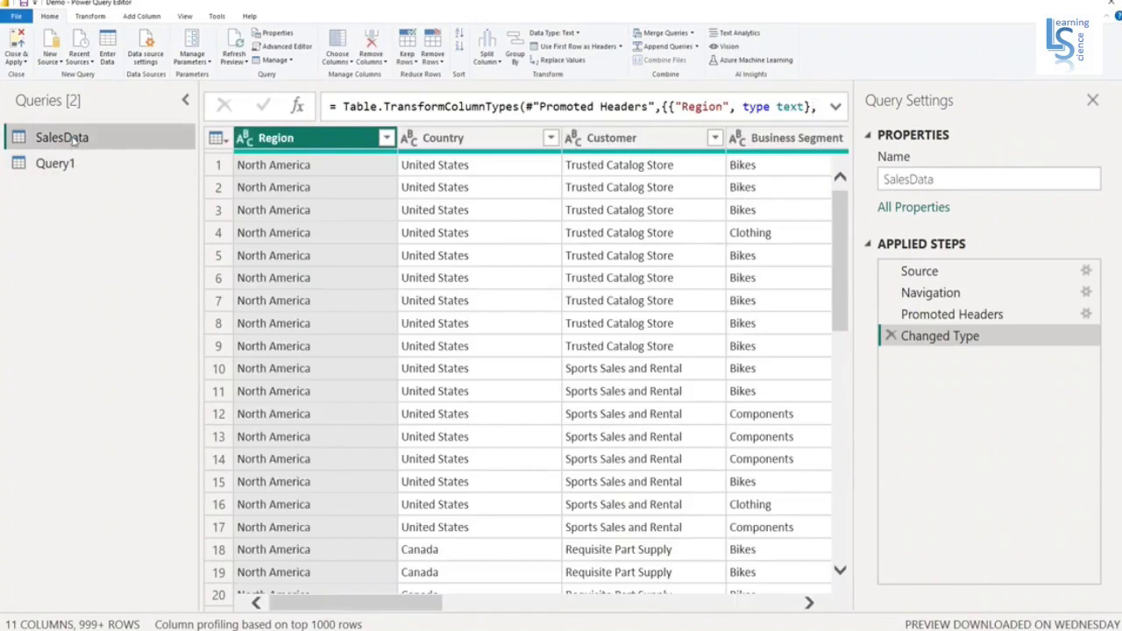
{"action": "left_click_drag", "start_coordinate": [412, 603], "coordinate": [763, 603]}
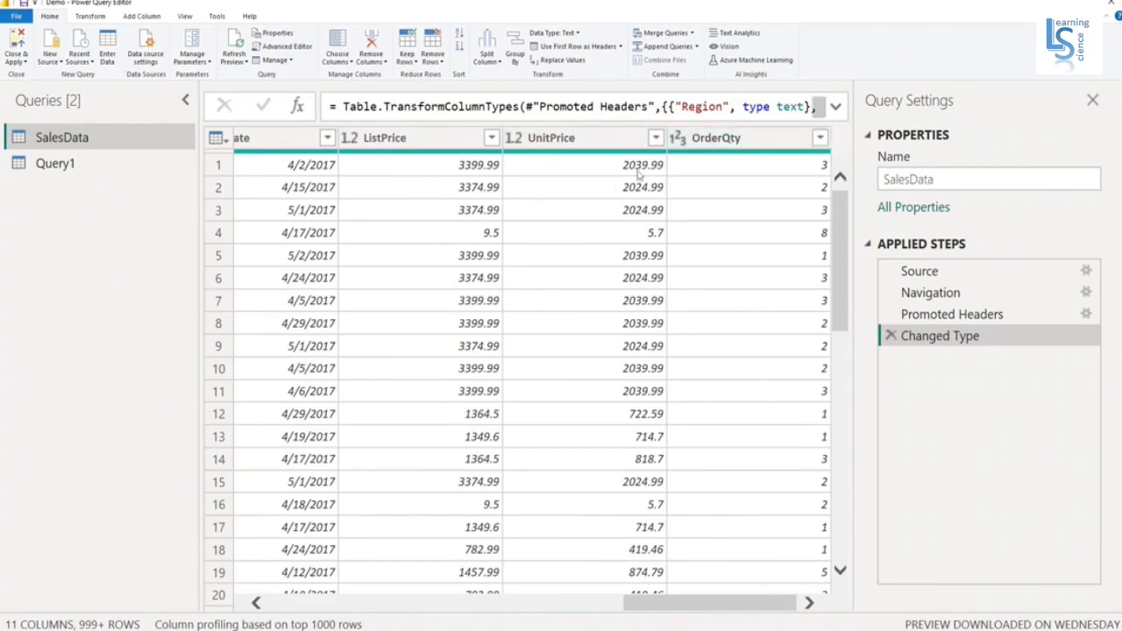
Step: Copy the second Notepad prompt and ask ChatGPT "How to a add custom column in Power Query and multiply column OrderQty with the UnitPrice"
{"action": "key", "text": "alt+Tab"}
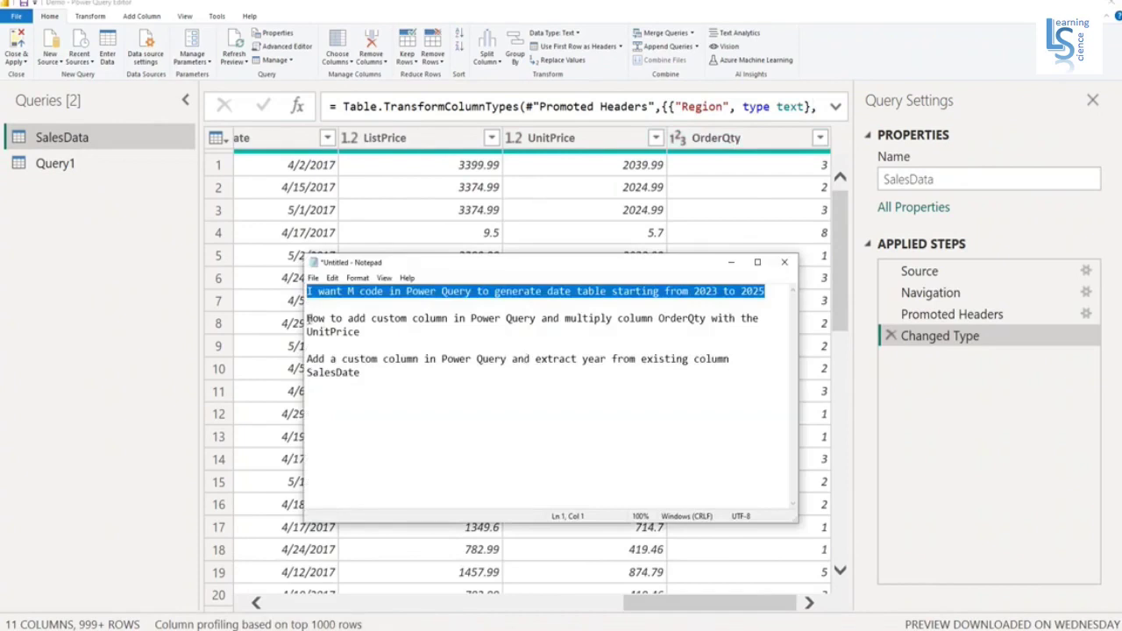
{"action": "left_click_drag", "start_coordinate": [309, 321], "coordinate": [373, 334]}
{"action": "key", "text": "ctrl+c"}
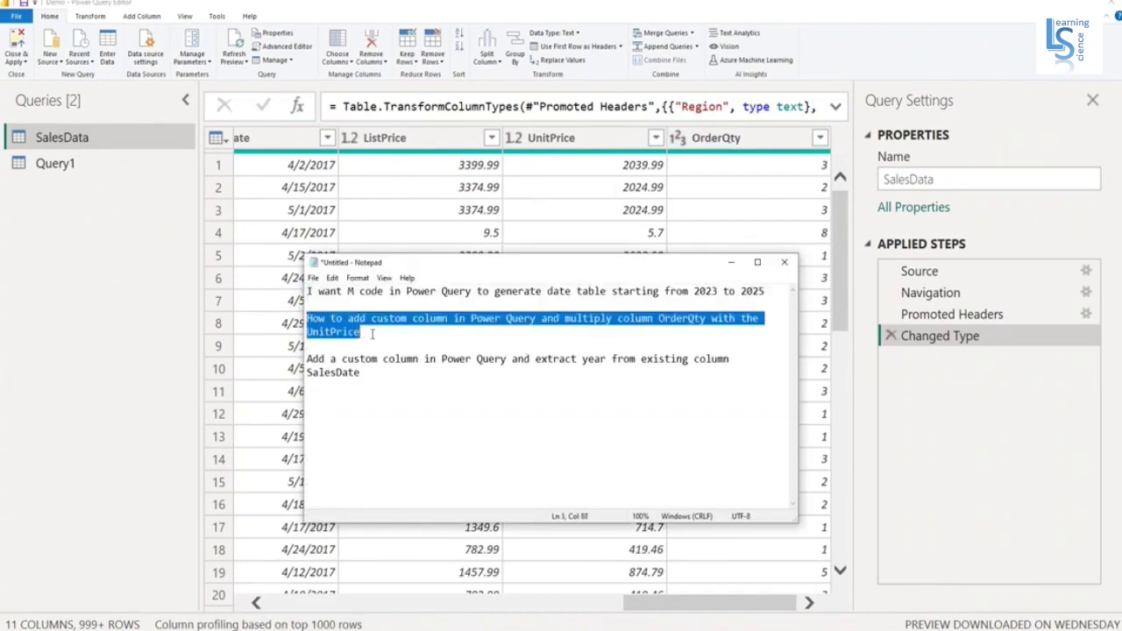
{"action": "key", "text": "alt+Tab"}
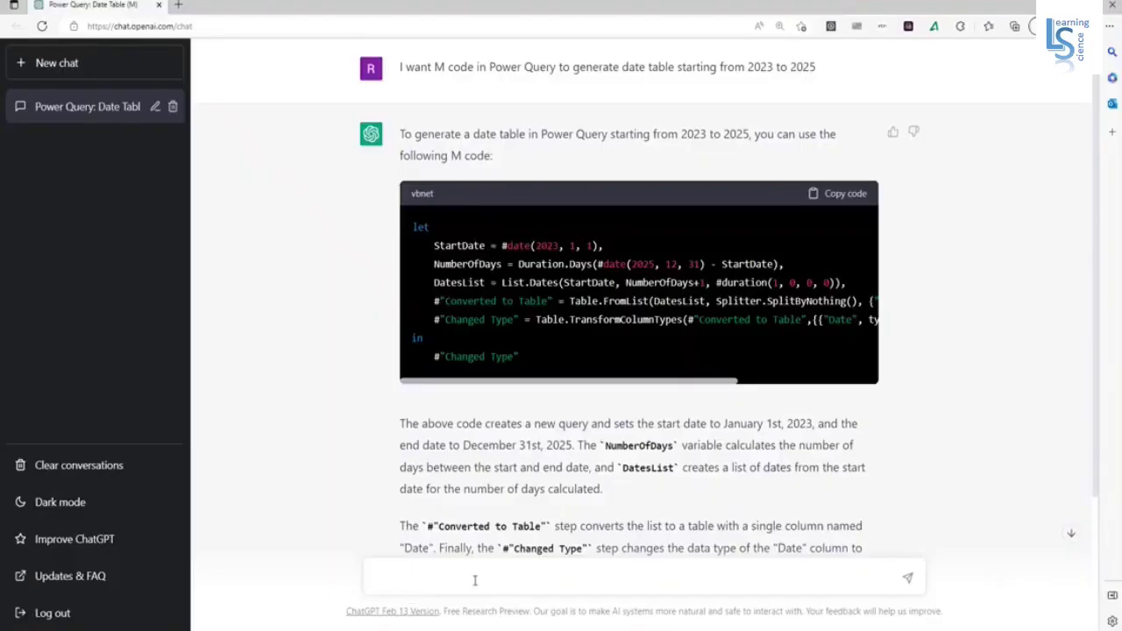
{"action": "key", "text": "ctrl+v"}
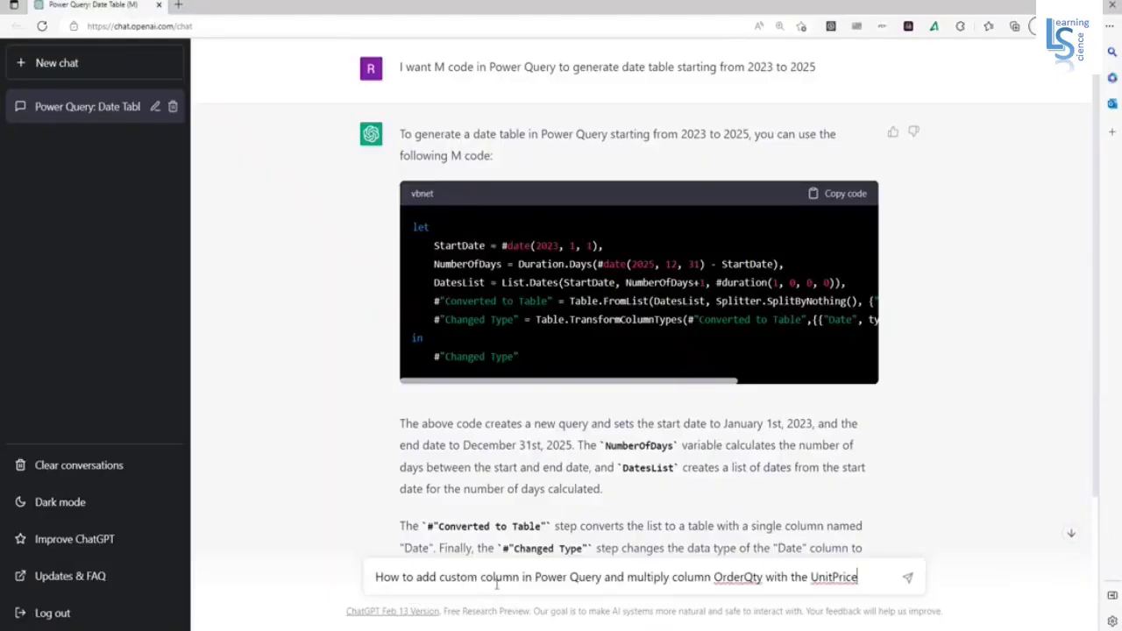
{"action": "left_click", "coordinate": [423, 581]}
{"action": "type", "text": "a"}
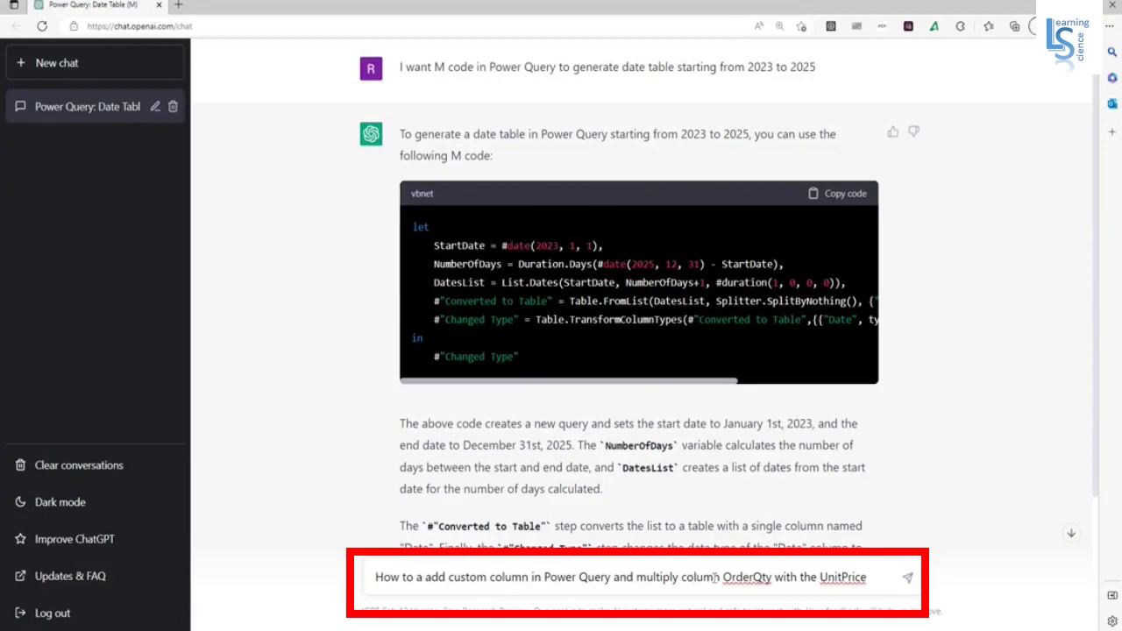
{"action": "left_click", "coordinate": [910, 580]}
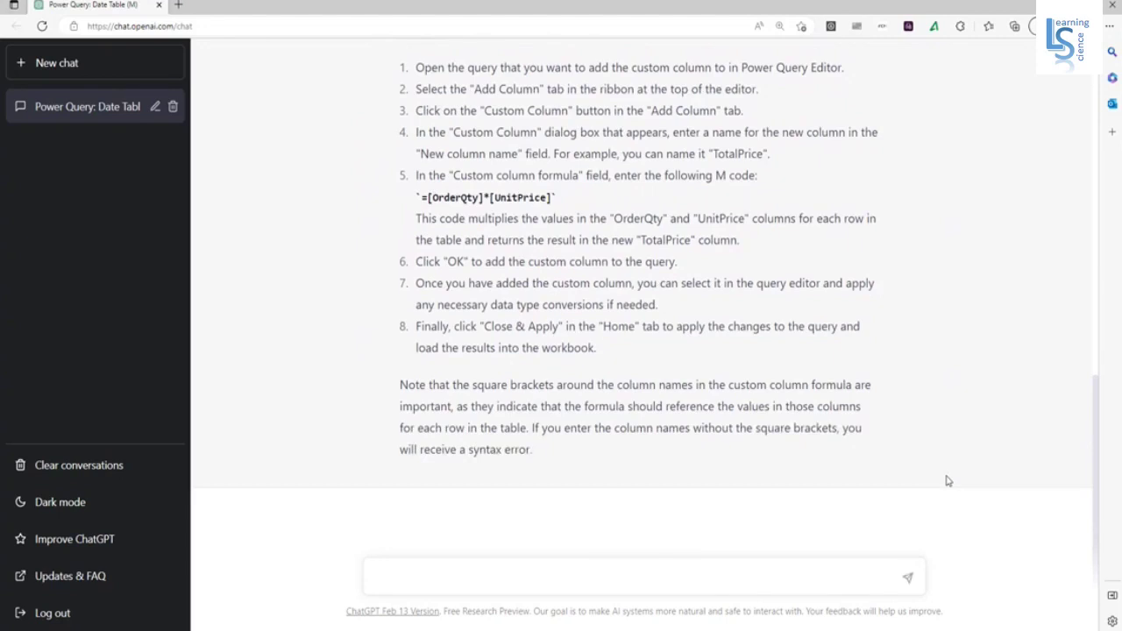
Step: Read ChatGPT's custom column instructions and copy the formula =[OrderQty]*[UnitPrice]
{"action": "scroll", "coordinate": [779, 382], "scroll_direction": "up", "scroll_amount": 2}
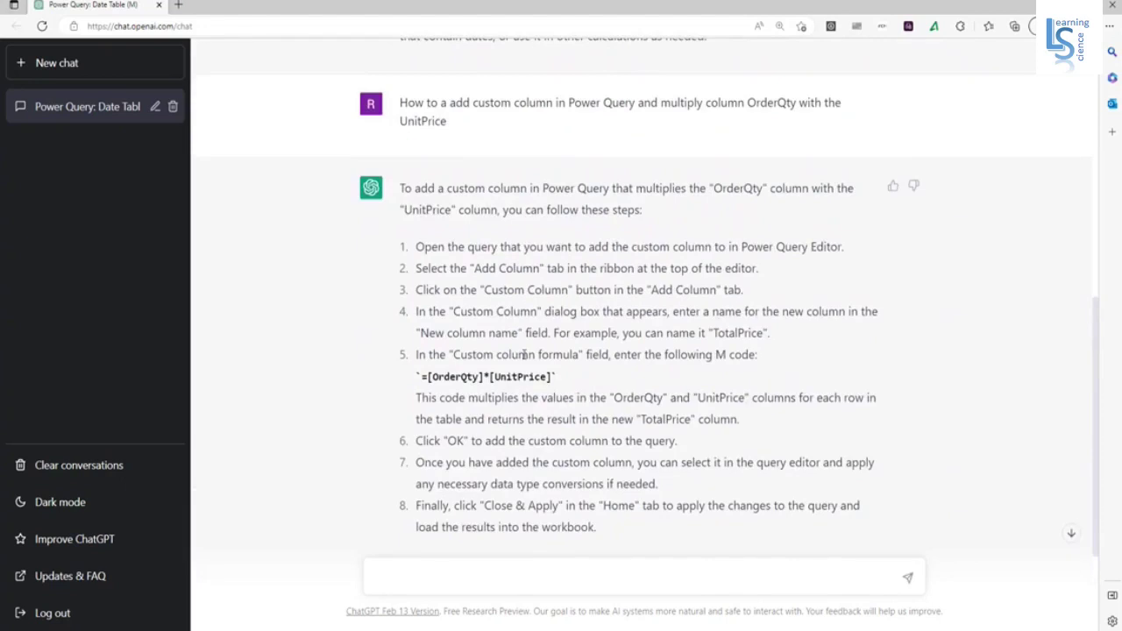
{"action": "scroll", "coordinate": [524, 355], "scroll_direction": "down", "scroll_amount": 1}
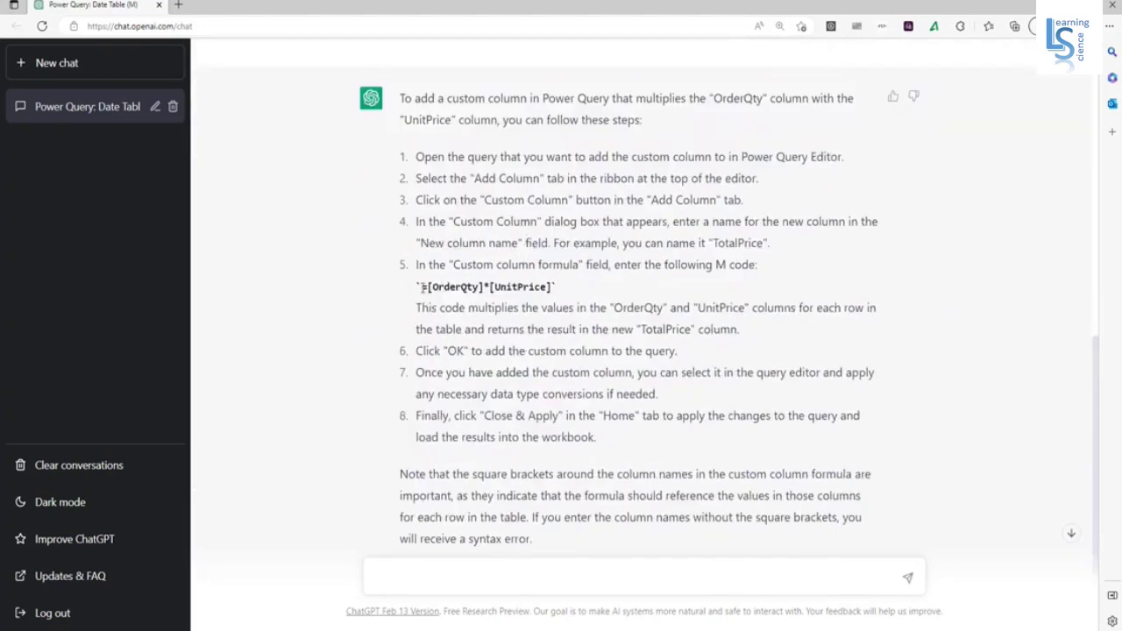
{"action": "left_click_drag", "start_coordinate": [422, 287], "coordinate": [553, 297]}
{"action": "key", "text": "ctrl+c"}
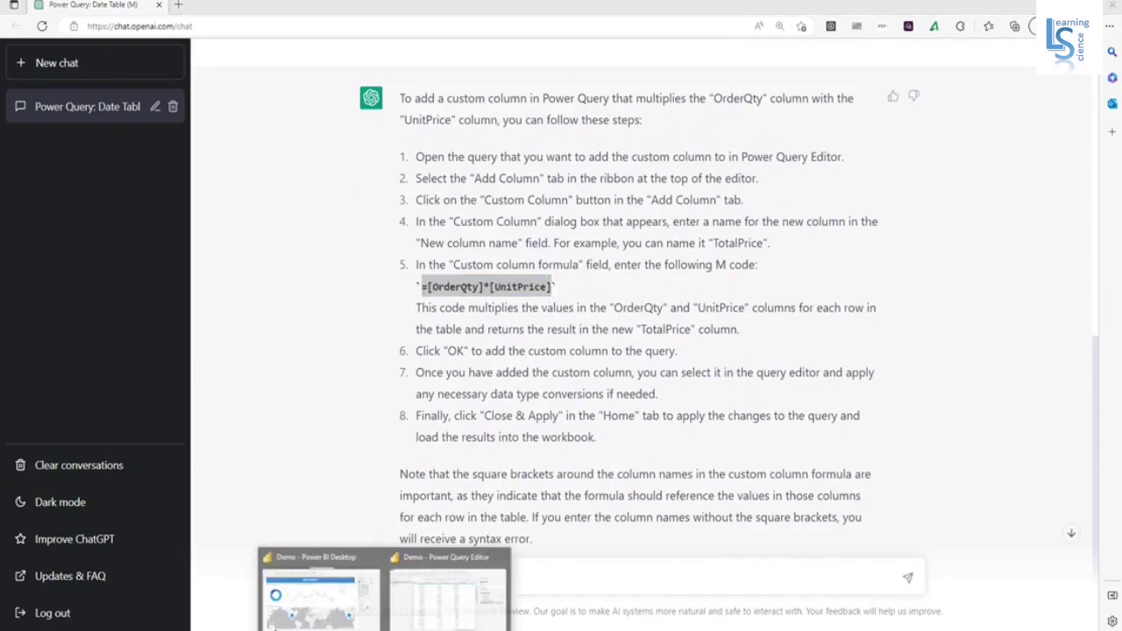
Step: Switch to the Power Query Editor and add a custom column "Sales Amount" to SalesData with the formula =[OrderQty]*[UnitPrice]
{"action": "left_click", "coordinate": [456, 585]}
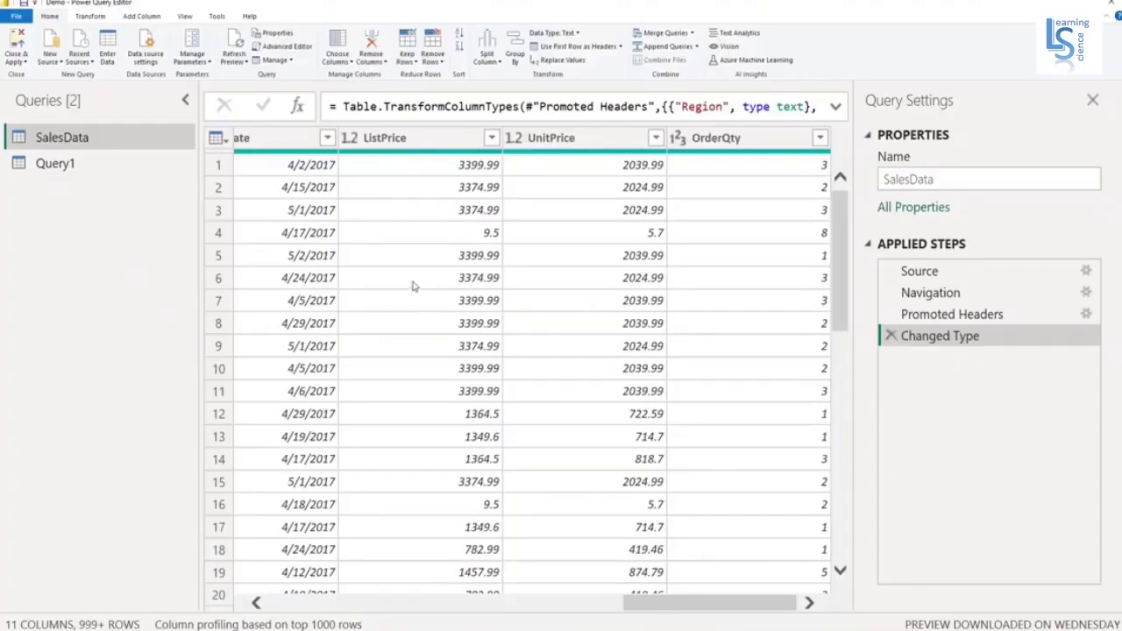
{"action": "left_click", "coordinate": [146, 17]}
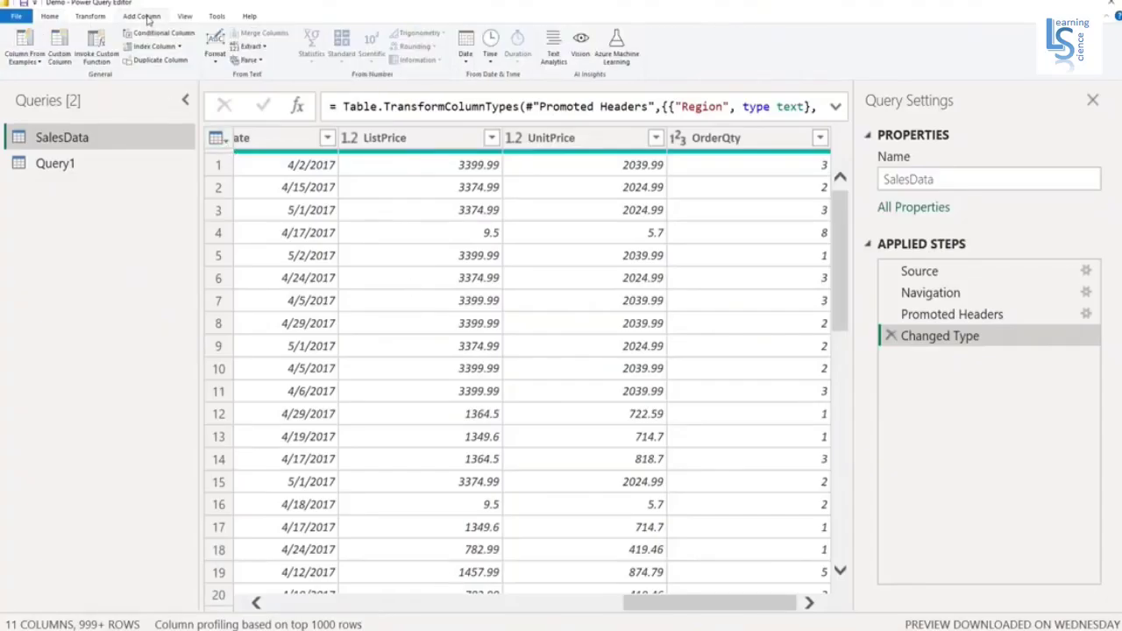
{"action": "left_click", "coordinate": [64, 67]}
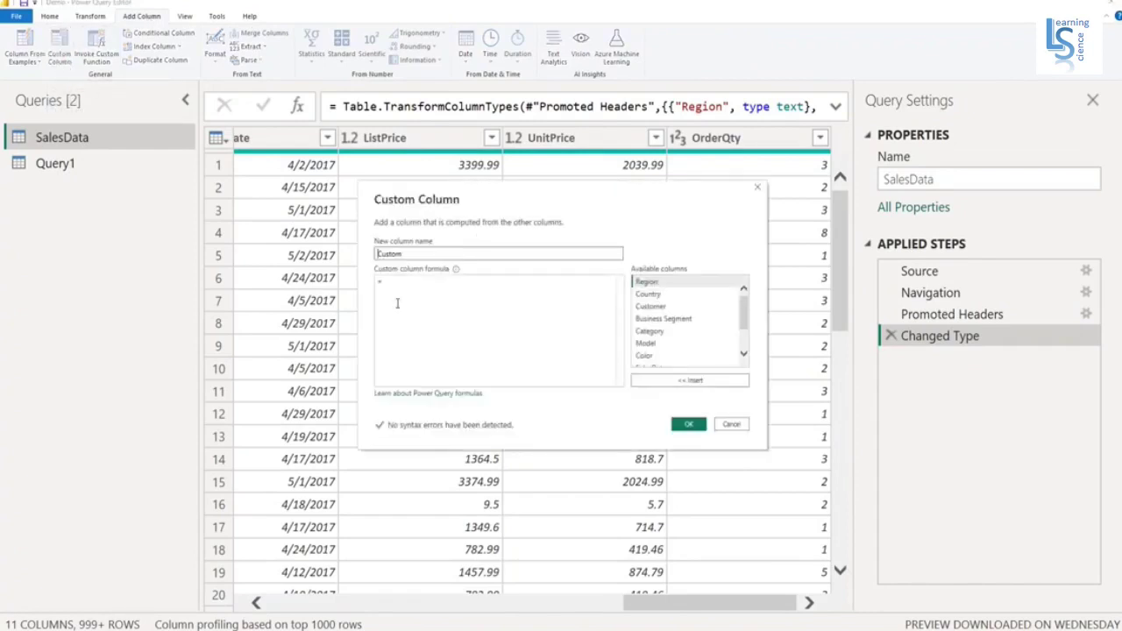
{"action": "double_click", "coordinate": [410, 253]}
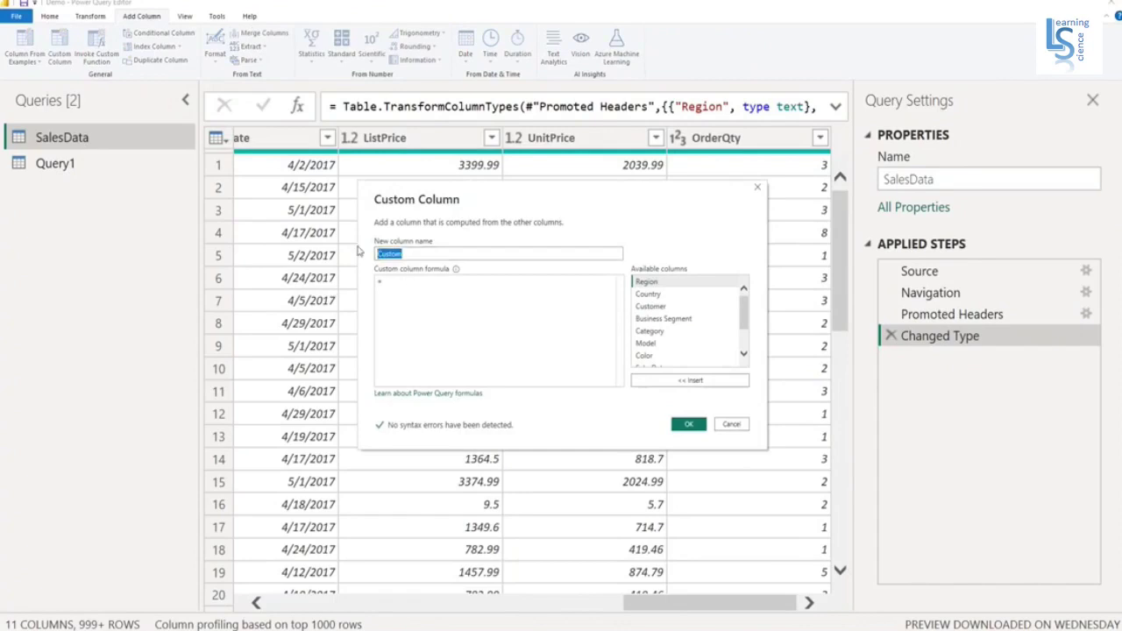
{"action": "type", "text": "Sales Amo"}
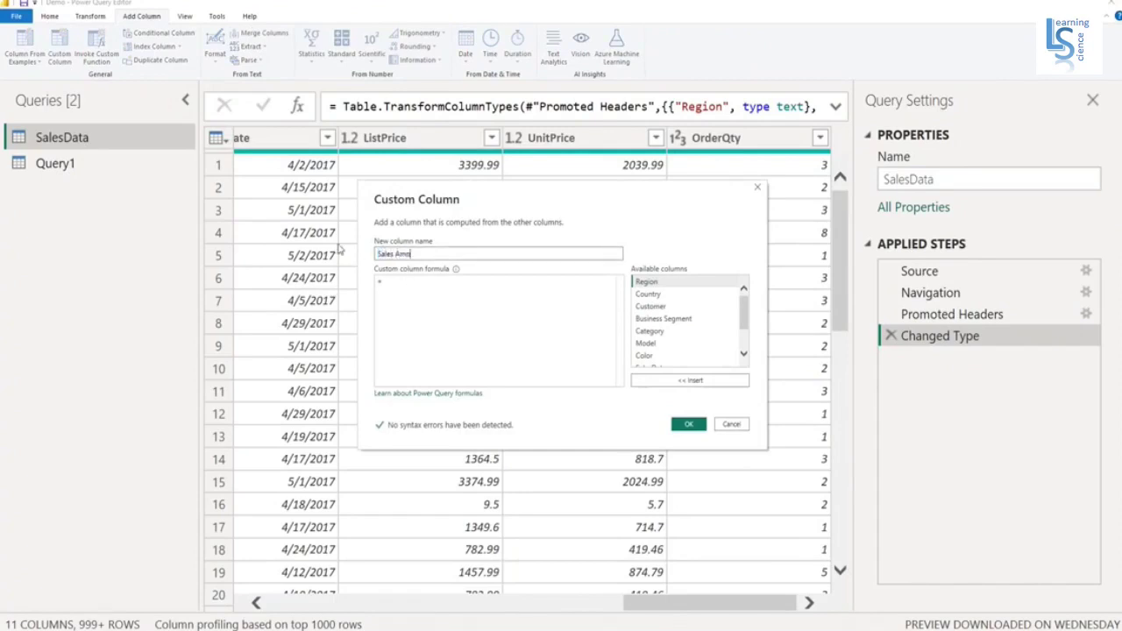
{"action": "type", "text": "unt"}
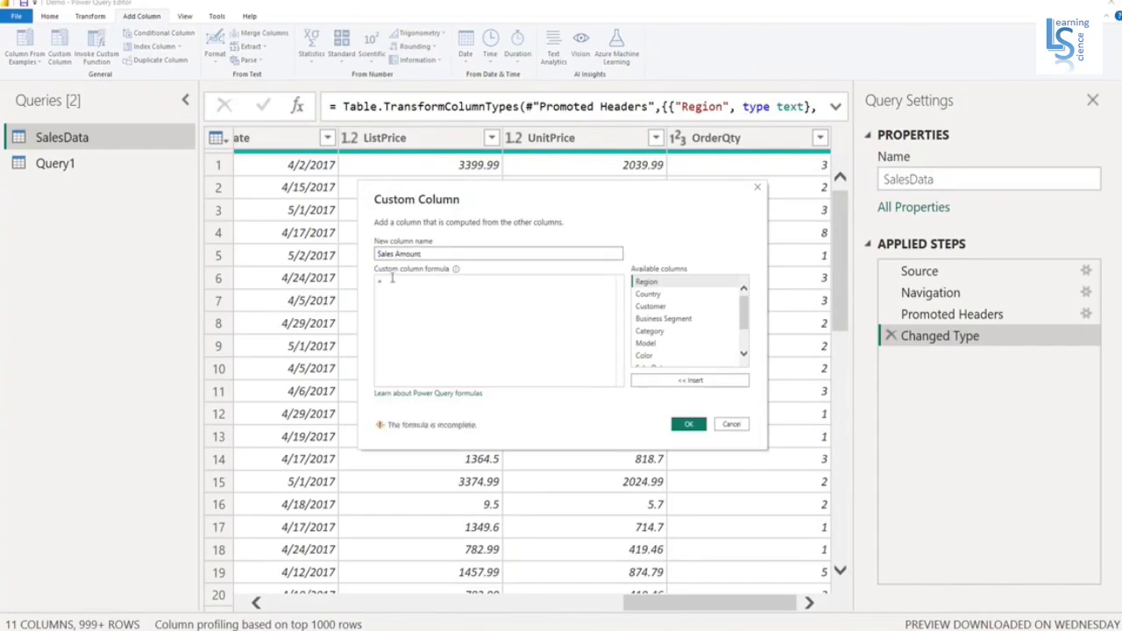
{"action": "left_click", "coordinate": [392, 279]}
{"action": "key", "text": "ctrl+v"}
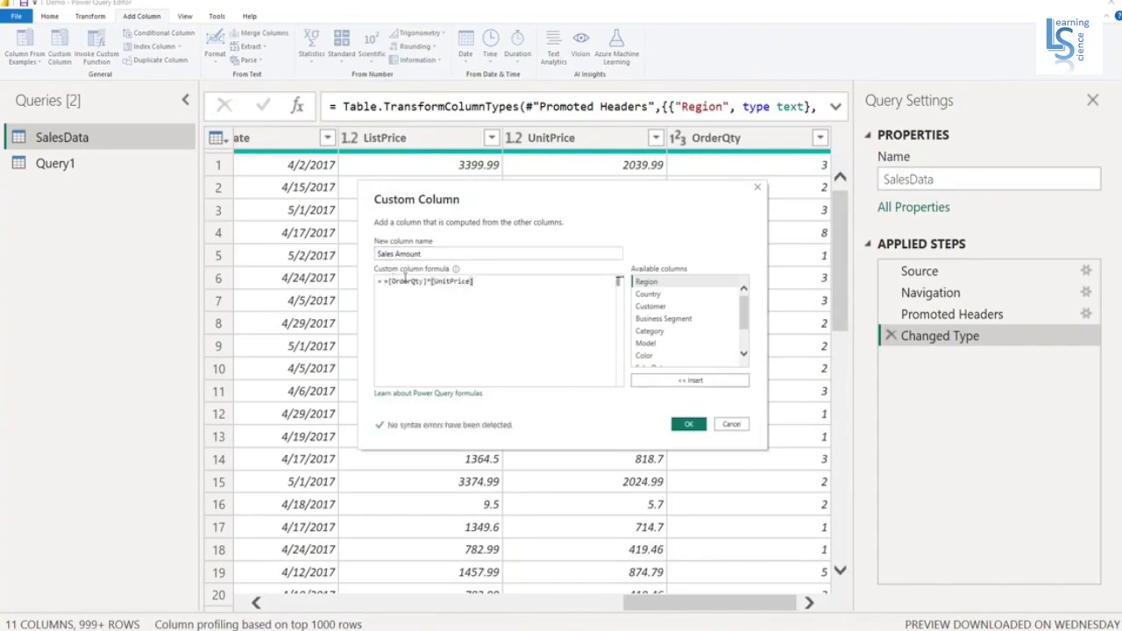
{"action": "left_click", "coordinate": [689, 425]}
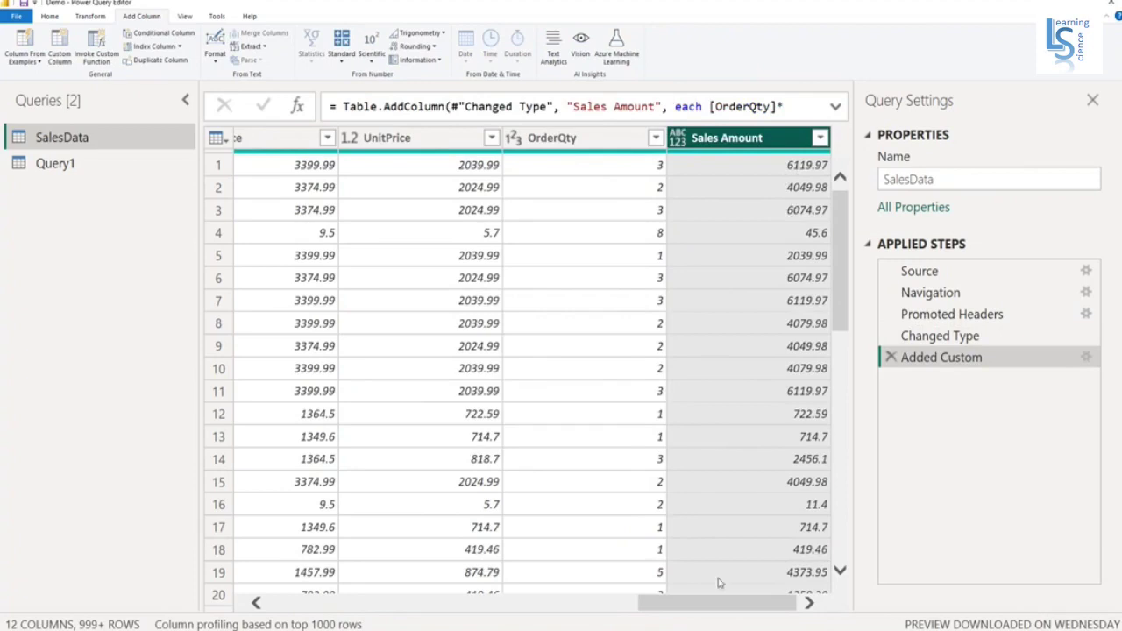
Step: Check the SalesDate column of SalesData and copy the third Notepad prompt about extracting the year from SalesDate
{"action": "left_click_drag", "start_coordinate": [709, 605], "coordinate": [605, 618]}
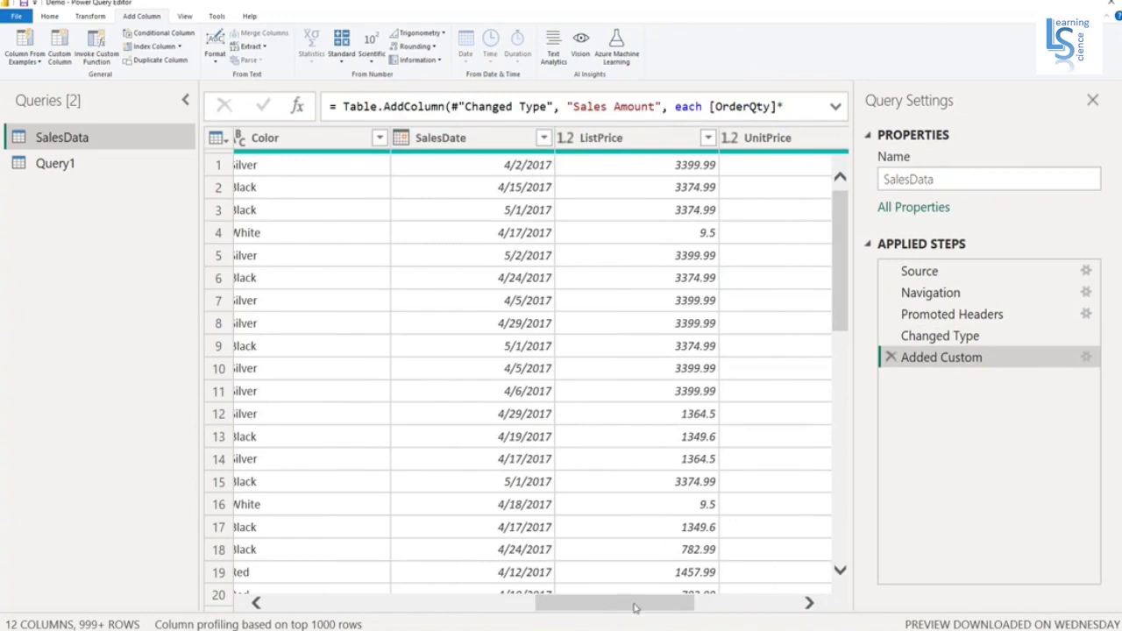
{"action": "left_click_drag", "start_coordinate": [634, 604], "coordinate": [789, 621]}
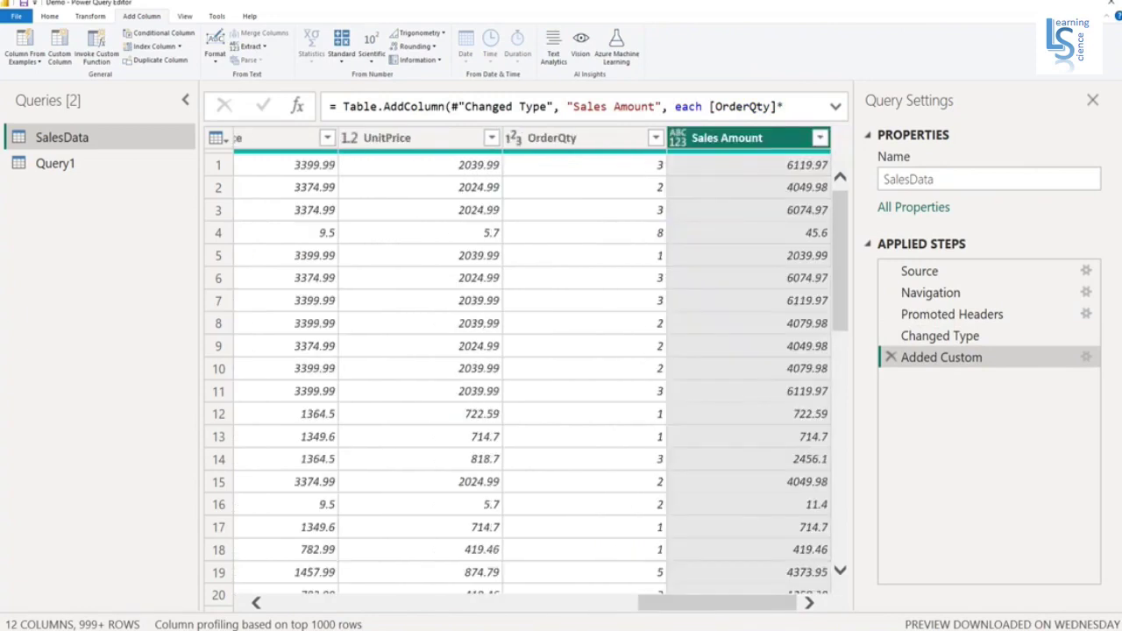
{"action": "key", "text": "alt+Tab"}
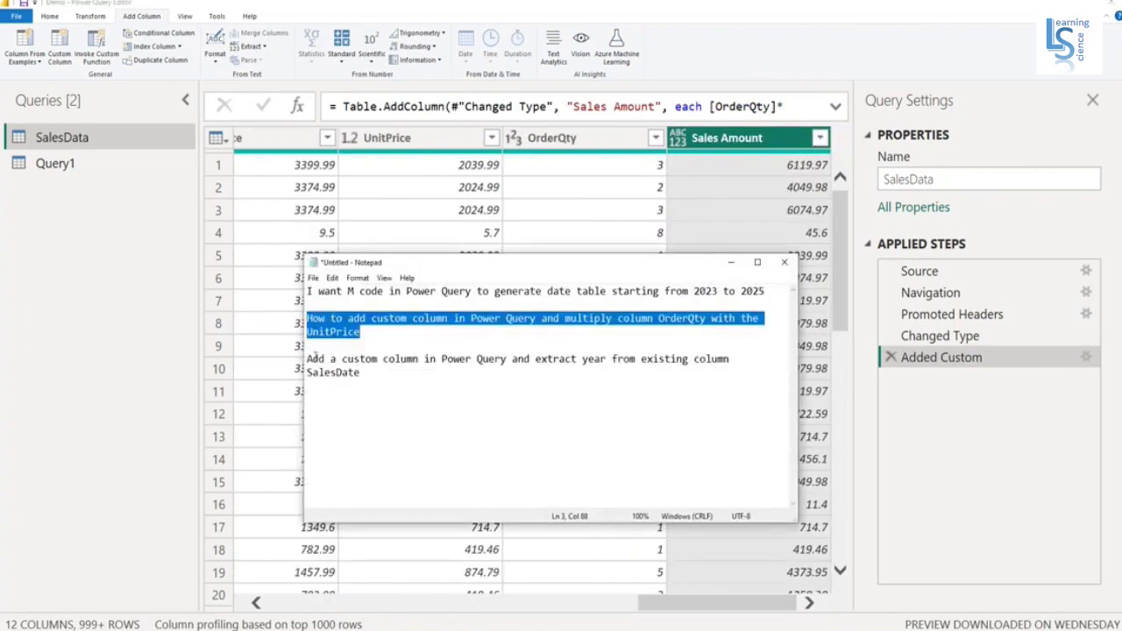
{"action": "left_click_drag", "start_coordinate": [306, 360], "coordinate": [389, 387]}
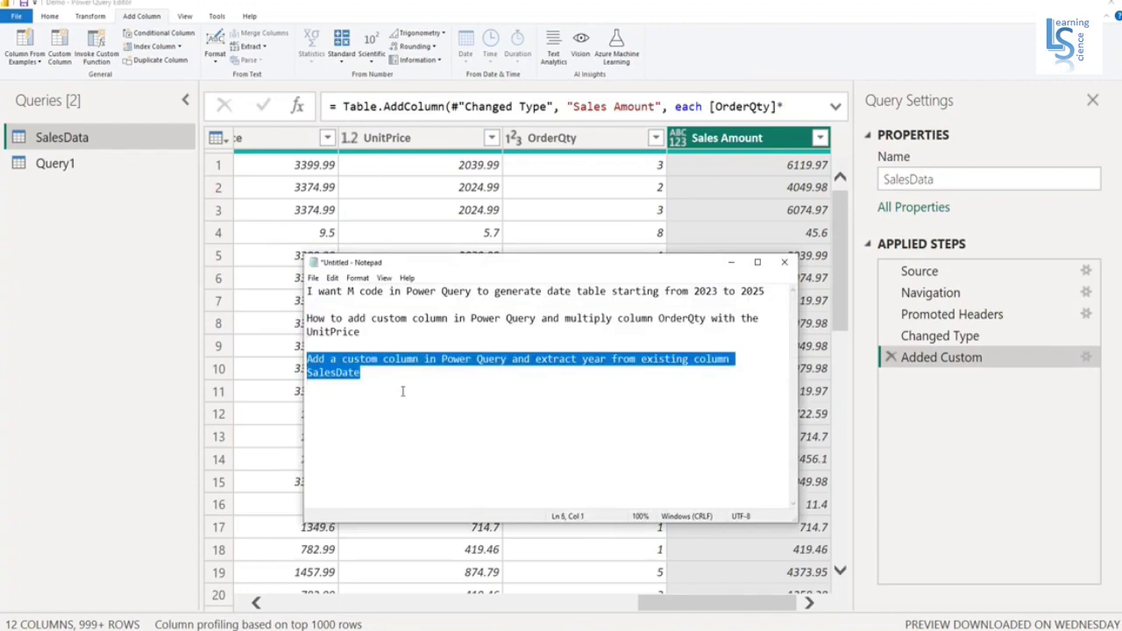
{"action": "left_click", "coordinate": [731, 262]}
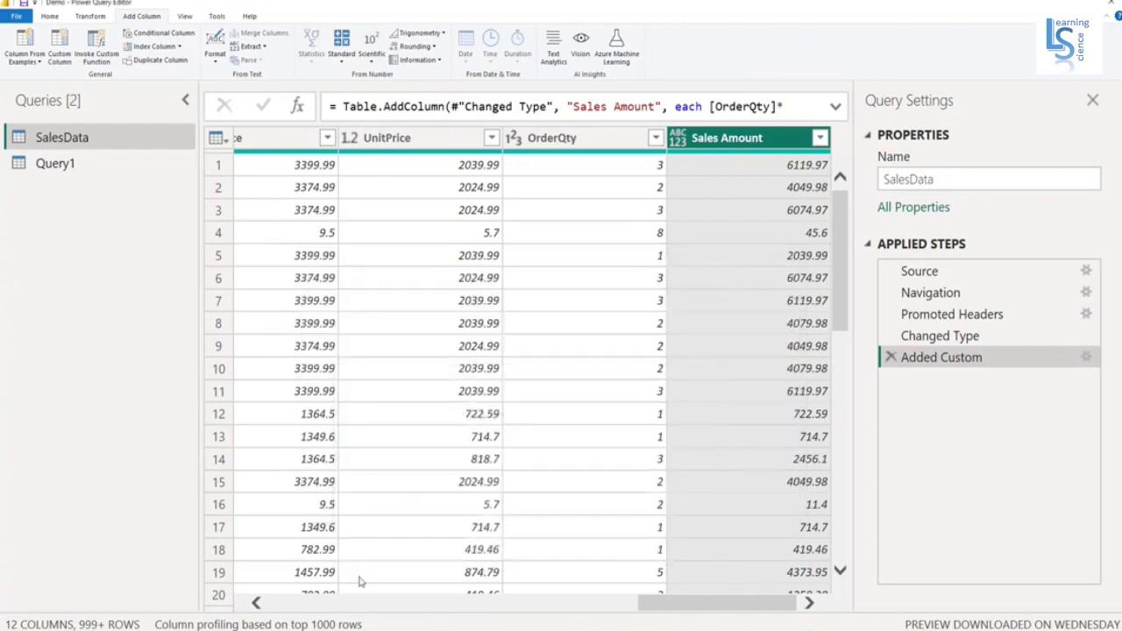
Step: Ask ChatGPT "Add a custom column in Power Query and extract year from existing column SalesDate" and copy the Date.Year formula from its answer
{"action": "key", "text": "alt+Tab"}
{"action": "left_click", "coordinate": [456, 593]}
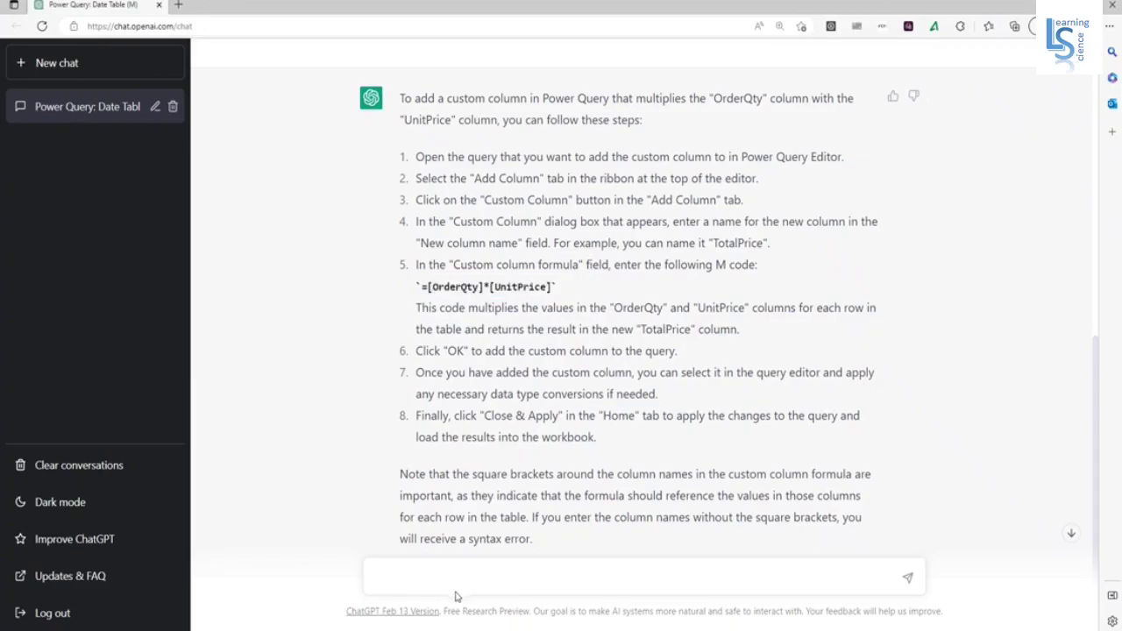
{"action": "type", "text": "Add a custom column in Power Query and extract year from existing column SalesDate"}
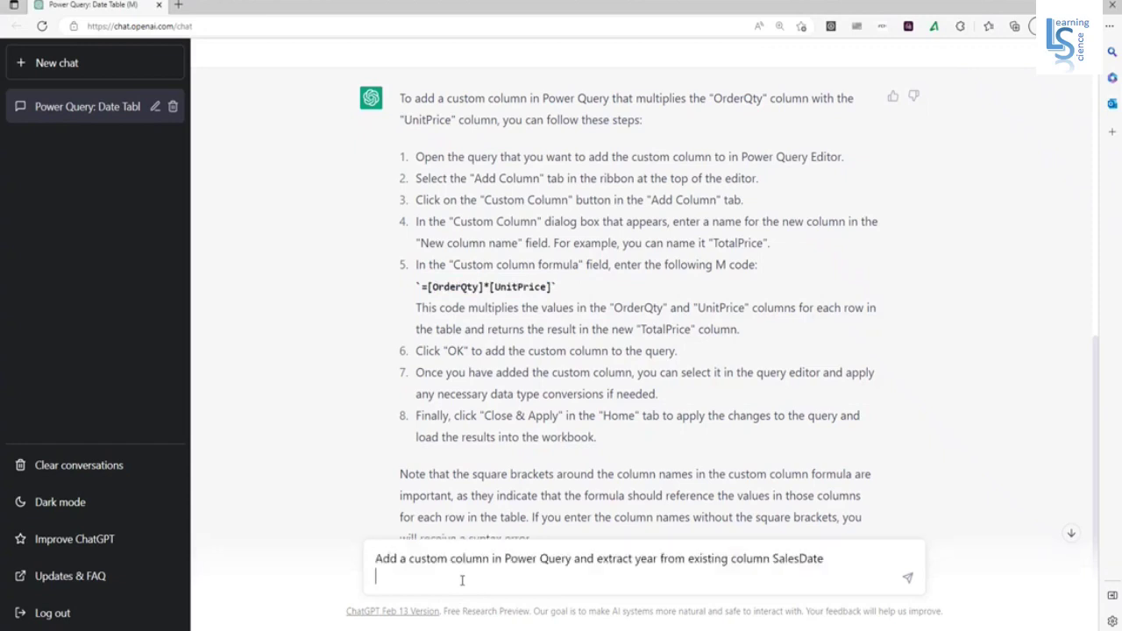
{"action": "key", "text": "BackSpace"}
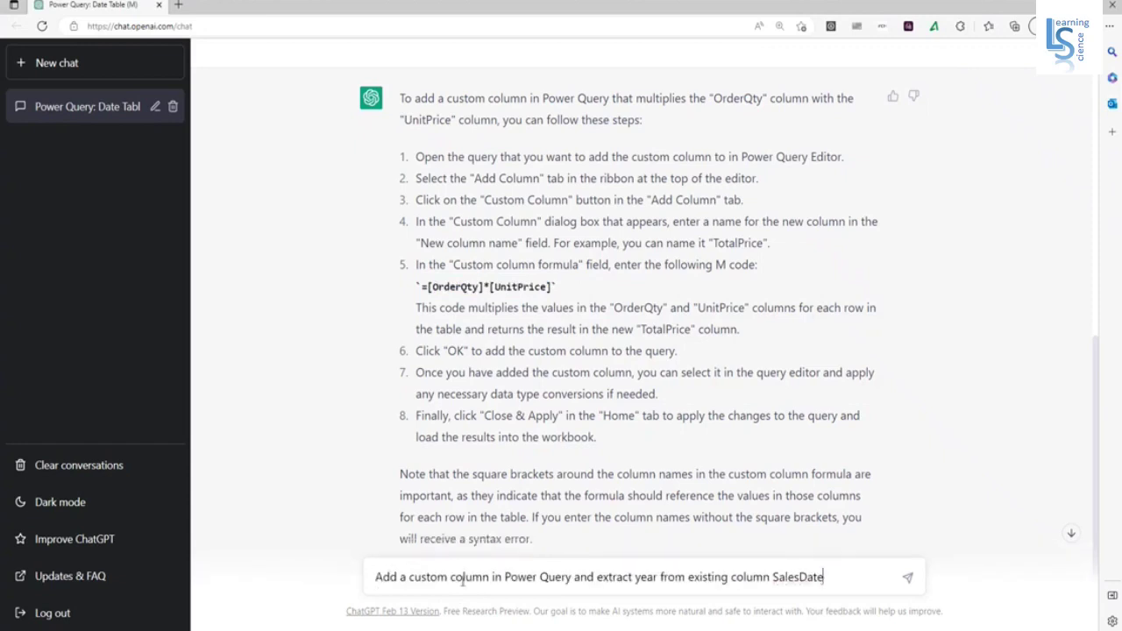
{"action": "left_click", "coordinate": [912, 579]}
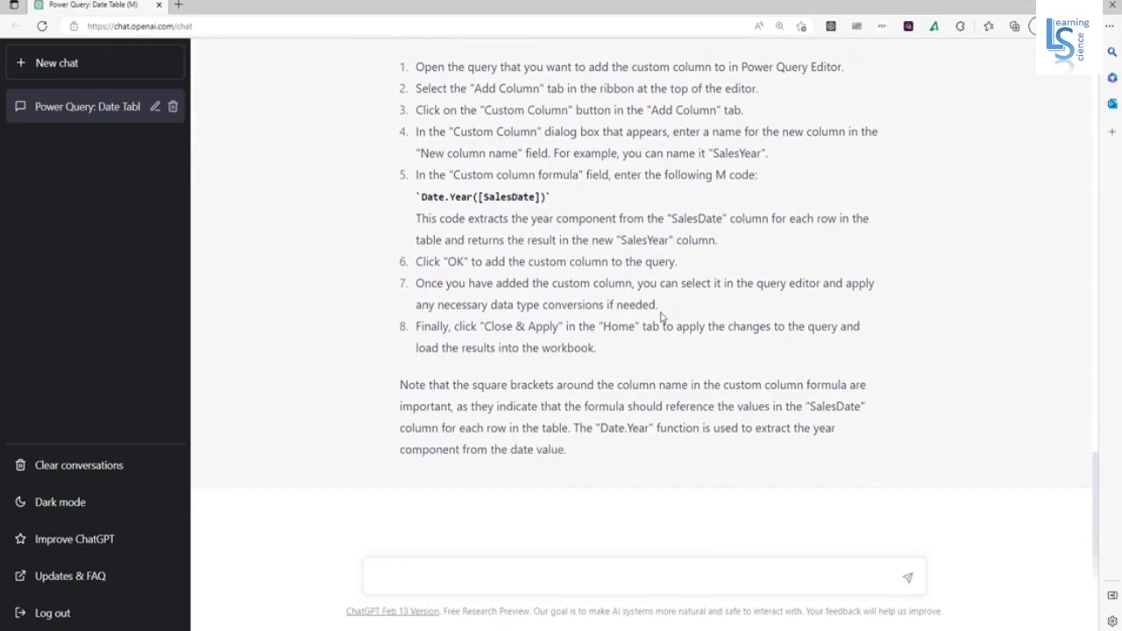
{"action": "scroll", "coordinate": [543, 340], "scroll_direction": "up", "scroll_amount": 1}
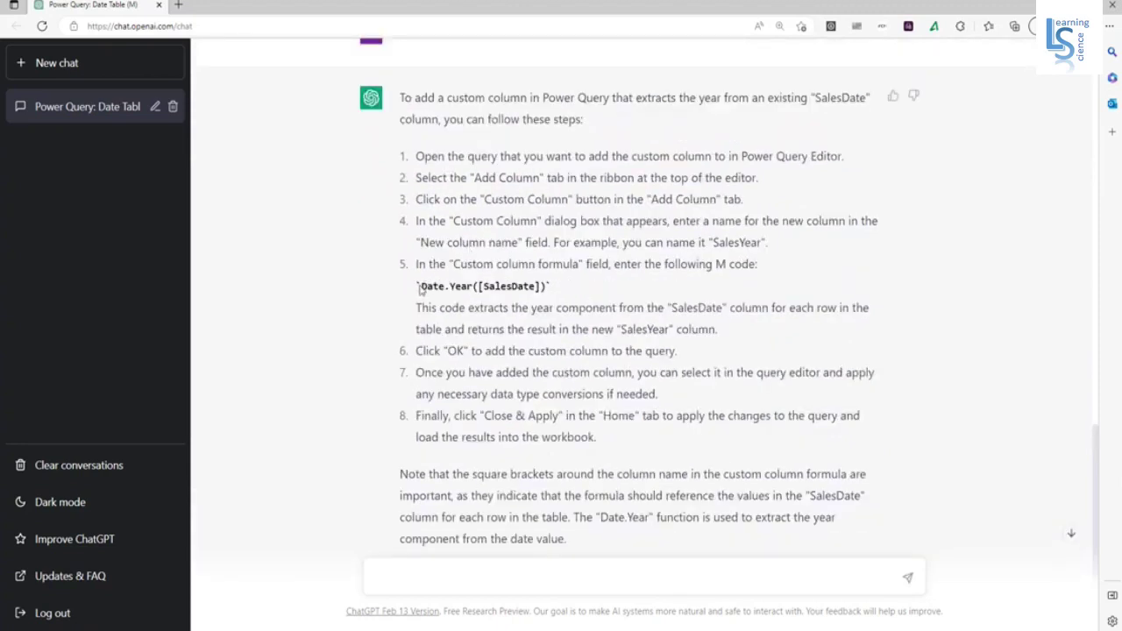
{"action": "left_click_drag", "start_coordinate": [422, 286], "coordinate": [547, 286]}
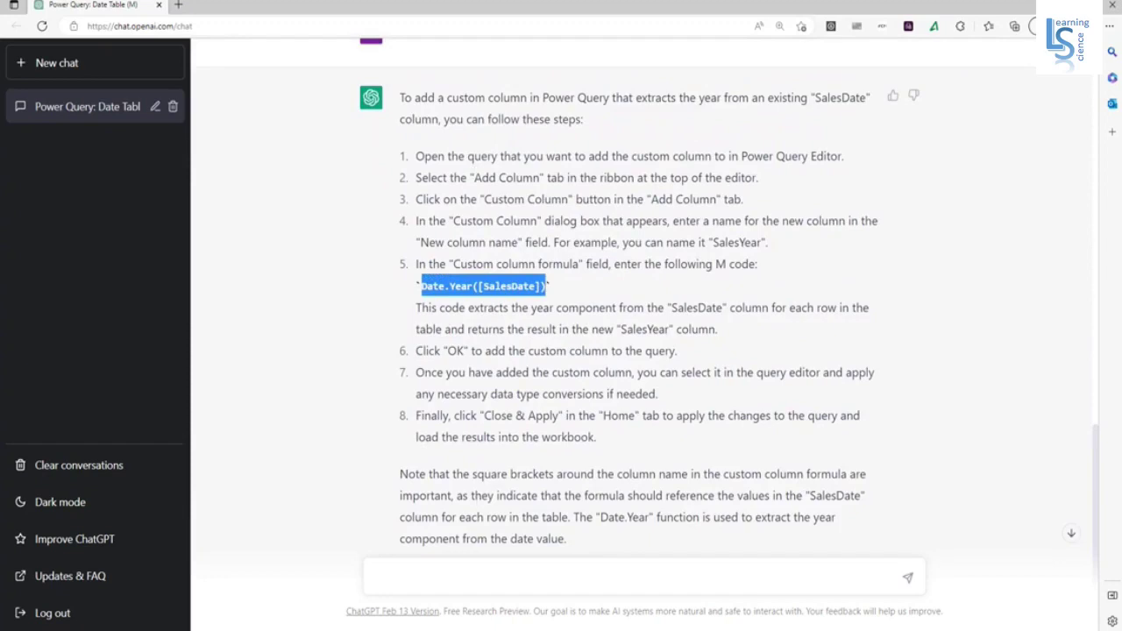
Step: Switch to the Power Query Editor and add a custom column "Sales Year" to SalesData with the formula Date.Year([SalesDate])
{"action": "mouse_move", "coordinate": [381, 627]}
{"action": "left_click", "coordinate": [447, 596]}
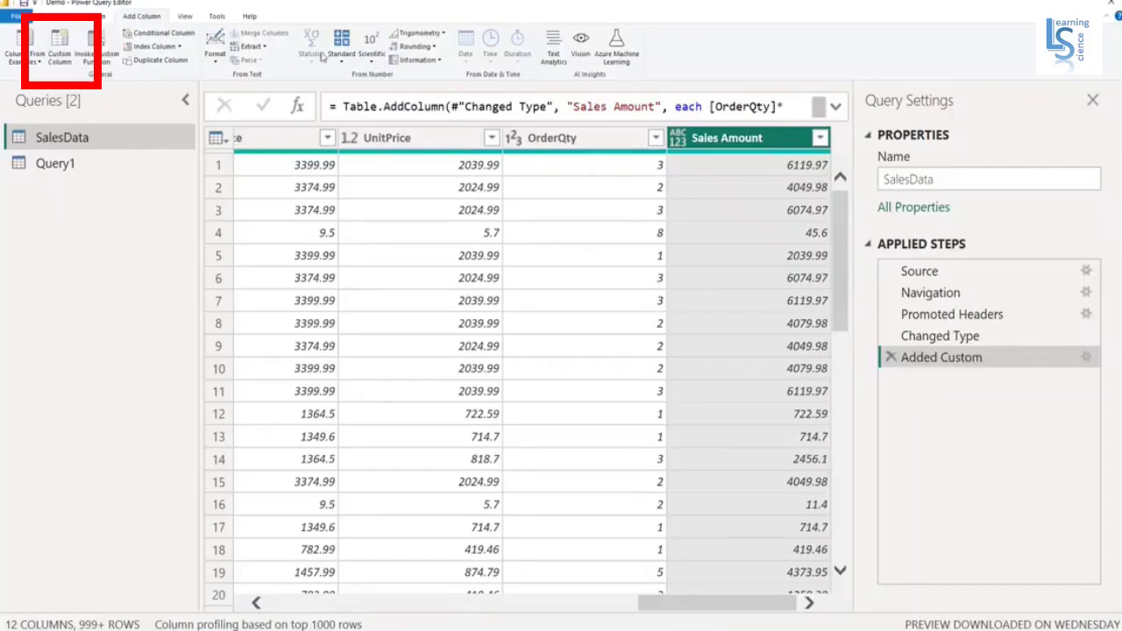
{"action": "left_click", "coordinate": [60, 62]}
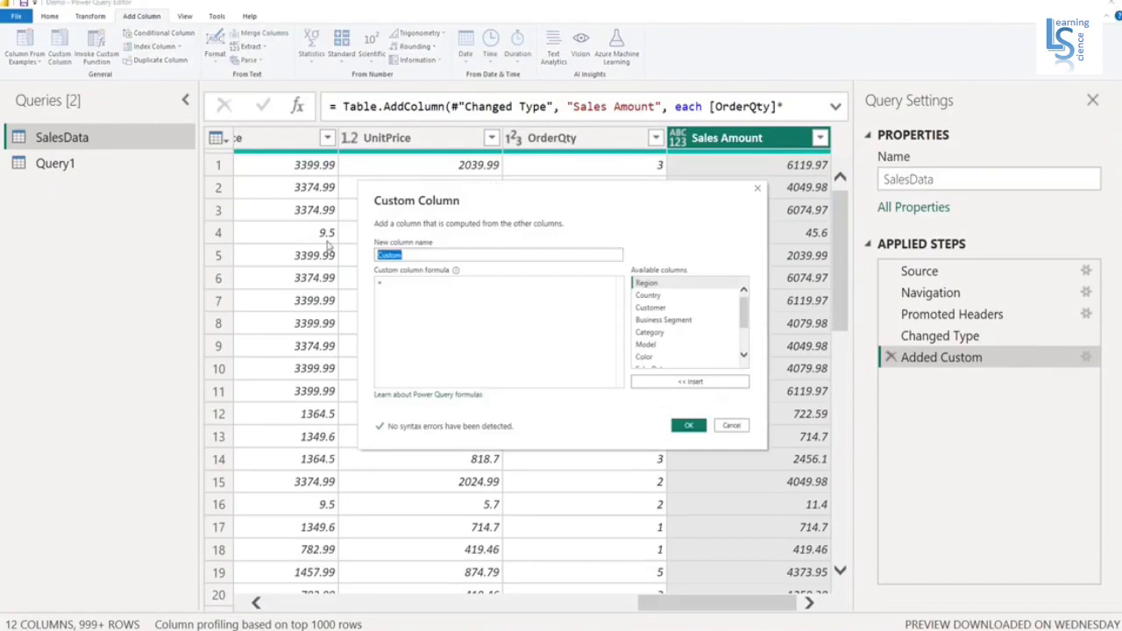
{"action": "type", "text": "Sales Year"}
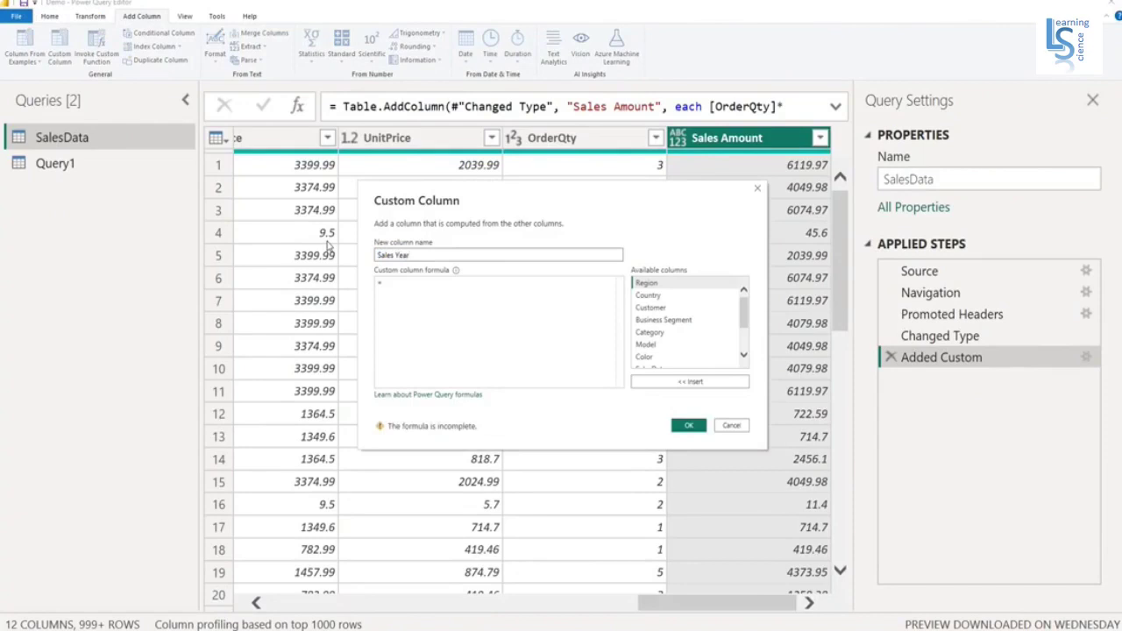
{"action": "left_click", "coordinate": [408, 283]}
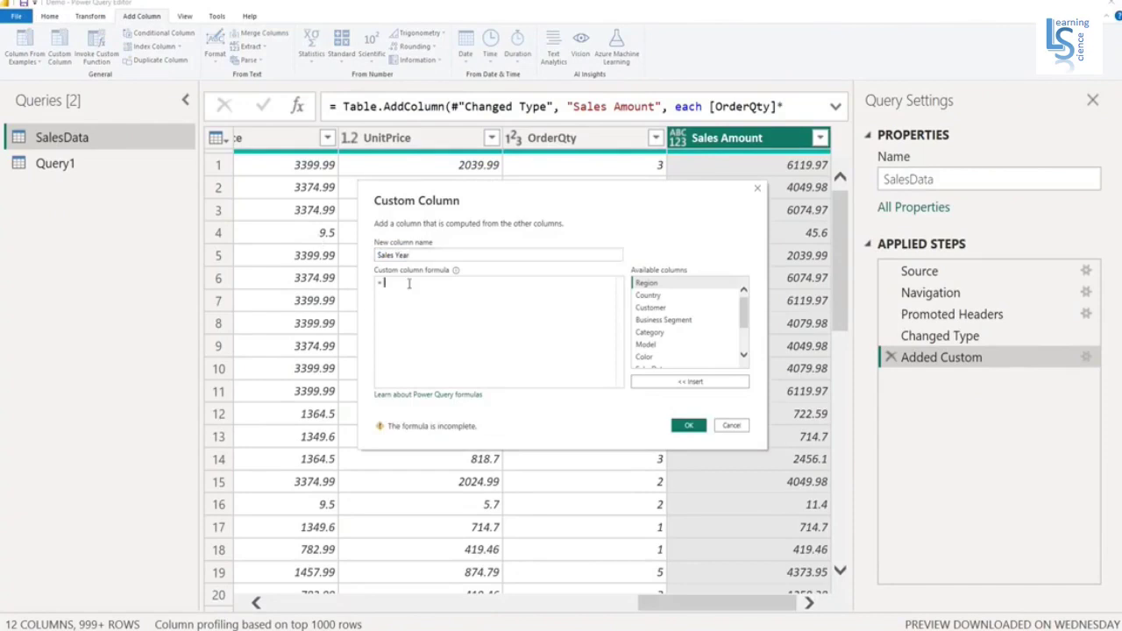
{"action": "type", "text": "Date.Year([OrderDate])"}
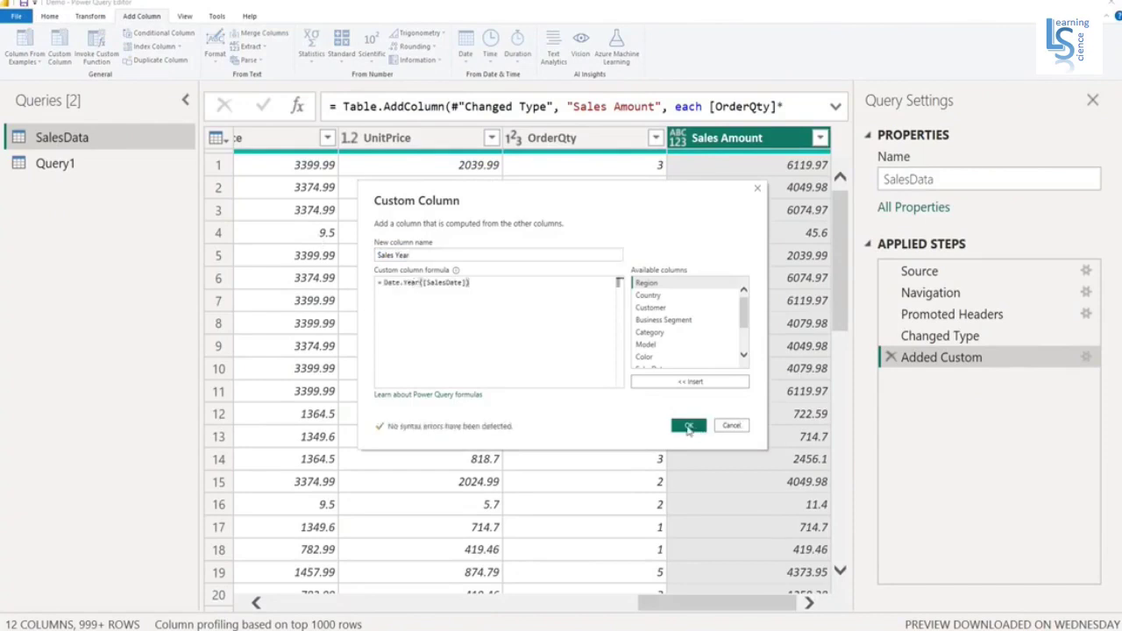
{"action": "left_click", "coordinate": [689, 425]}
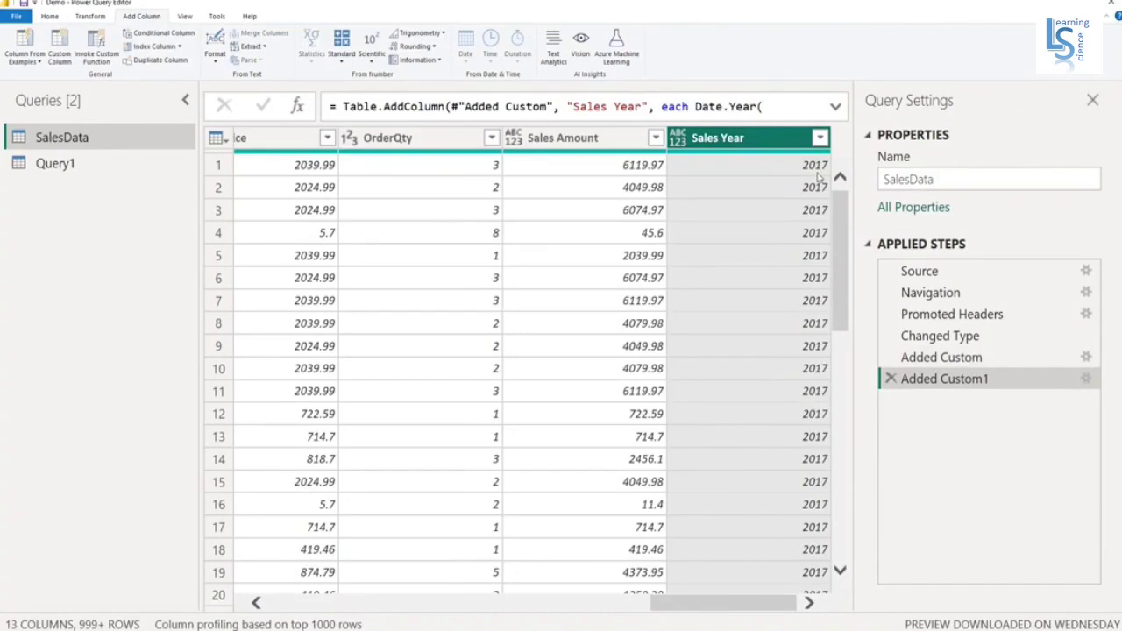